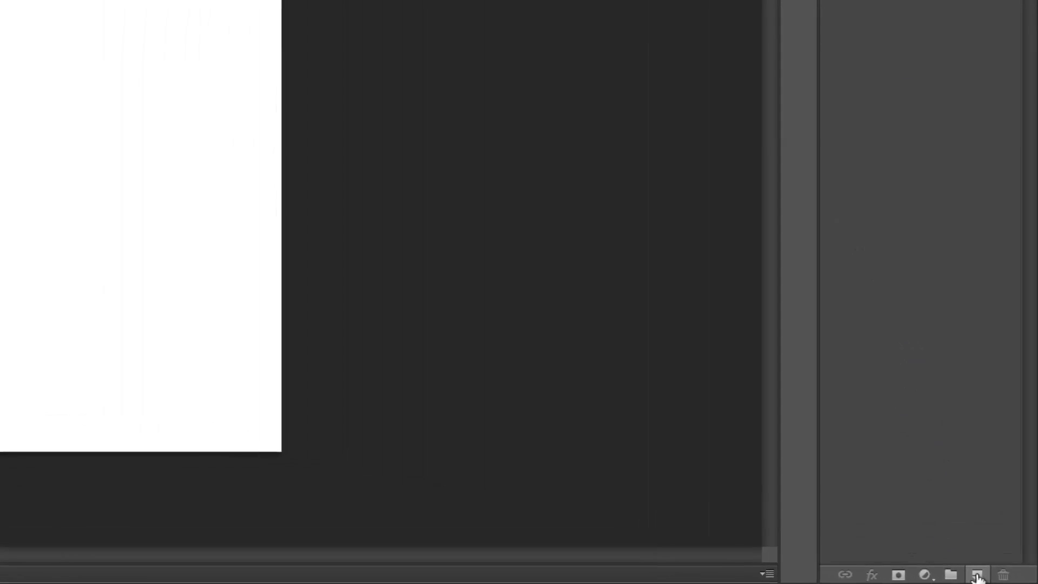
Step: Add a new blank layer above the Background
click(977, 575)
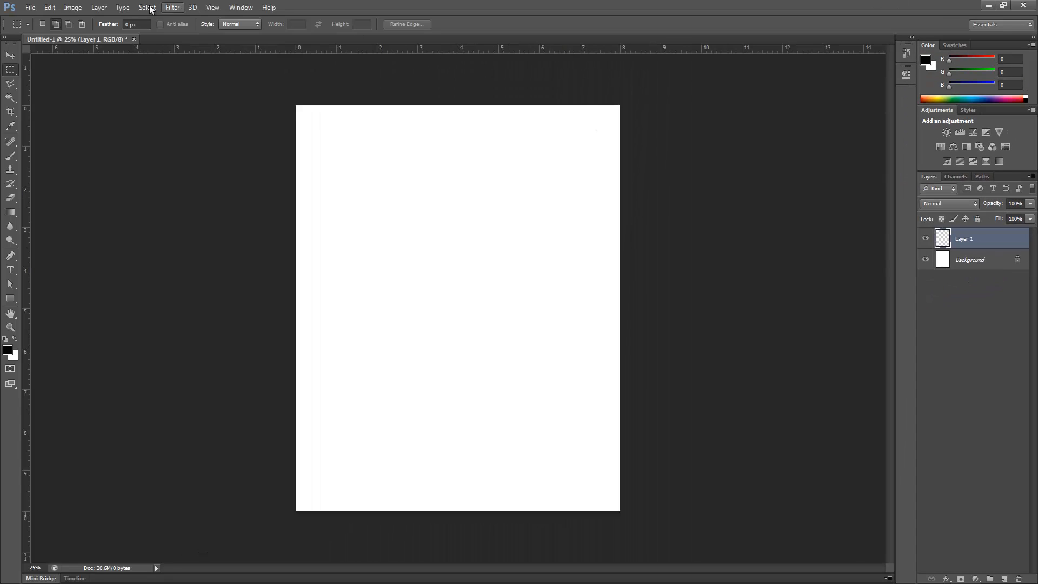
click(99, 7)
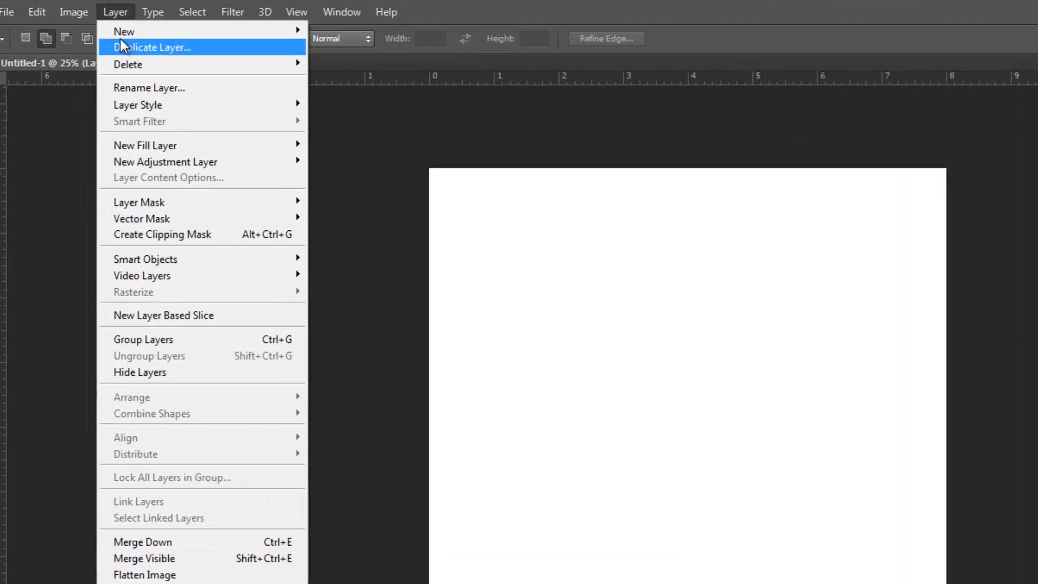
mouse_move(121, 34)
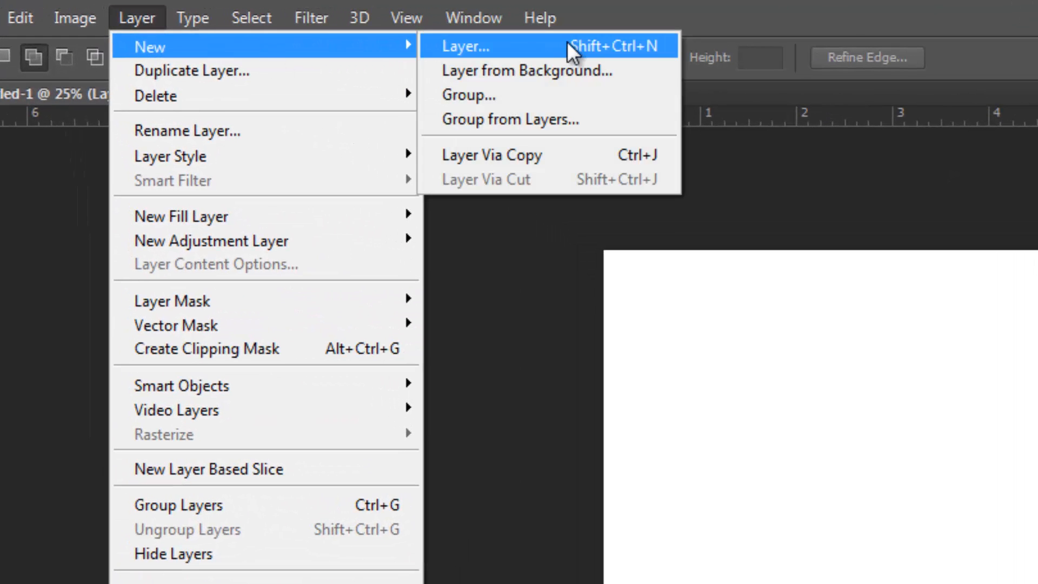
click(518, 246)
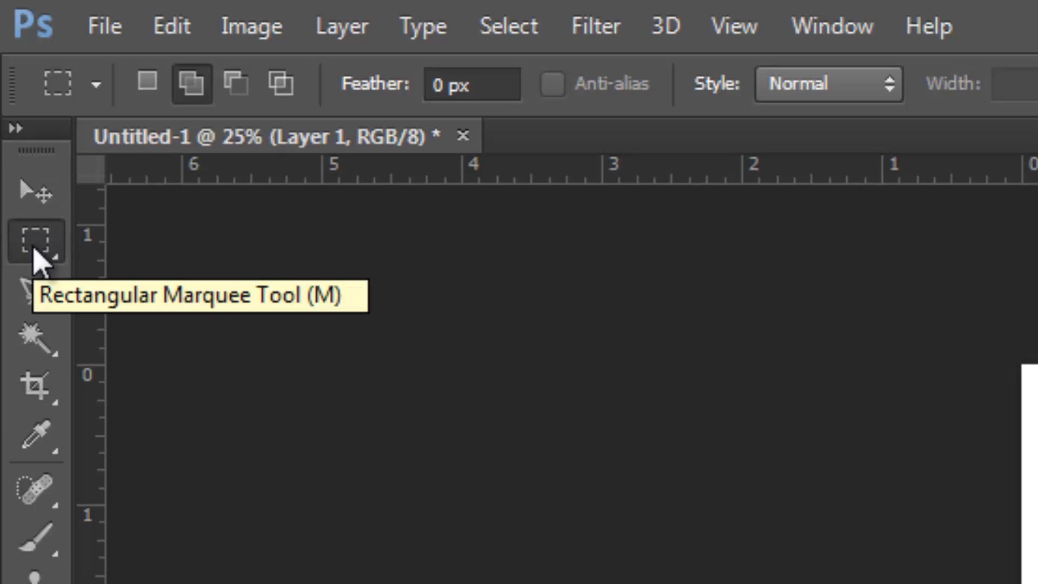
Step: Make a square selection about 2.28 in wide near the upper left of the page with the Rectangular Marquee tool
click(44, 262)
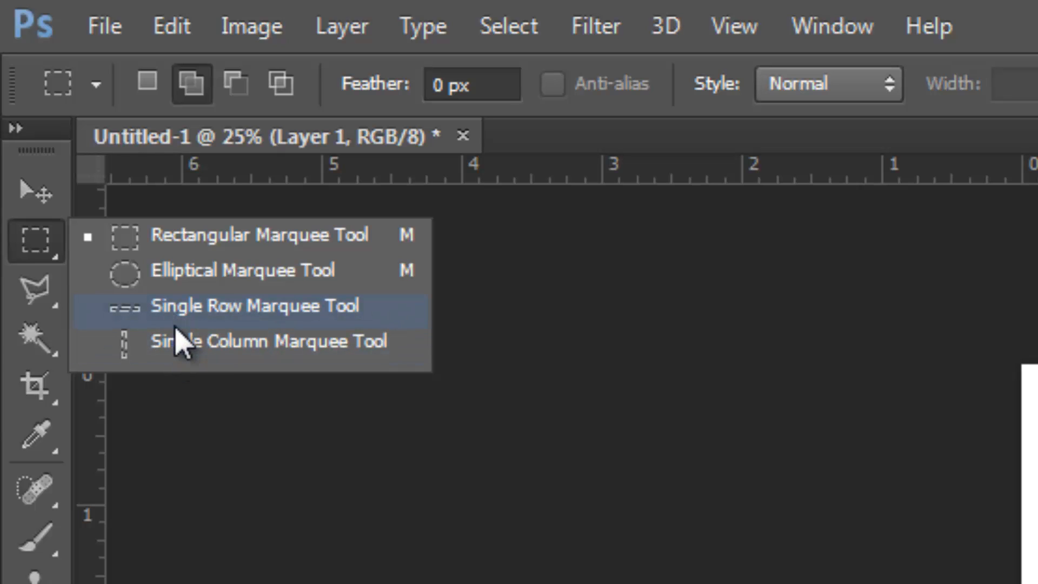
click(174, 238)
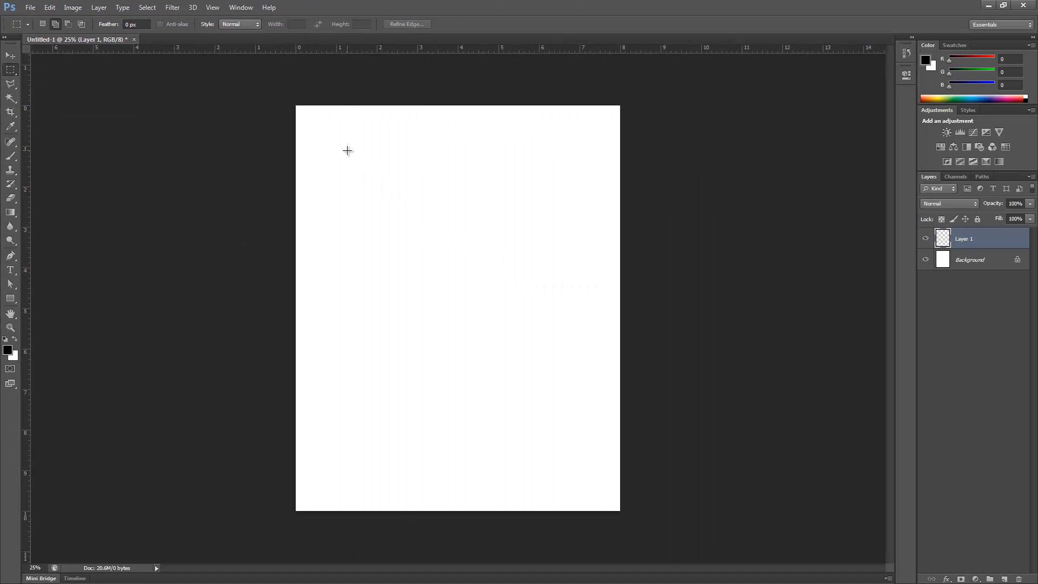
drag(352, 166, 439, 260)
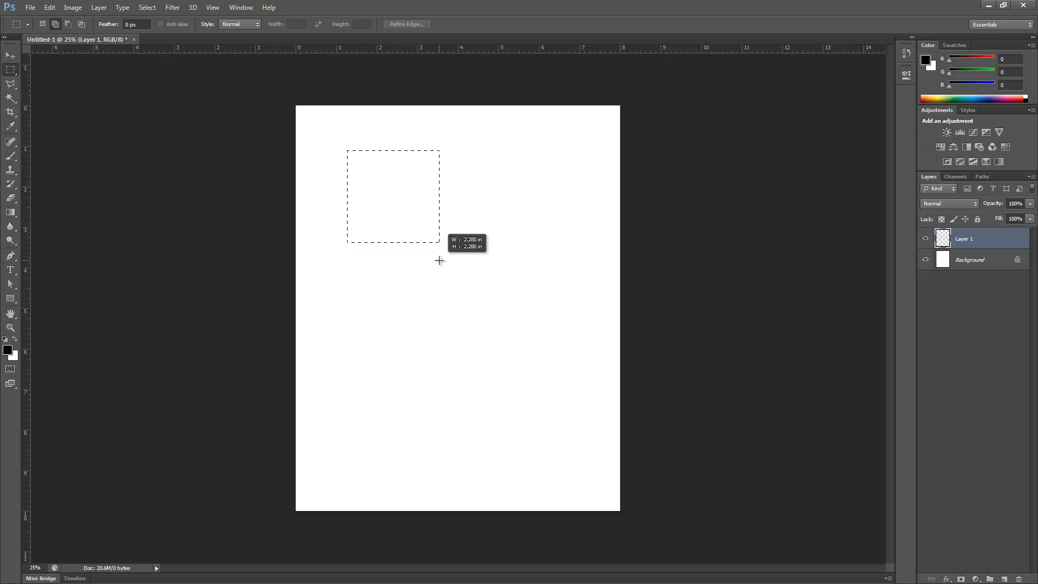
drag(440, 260, 439, 260)
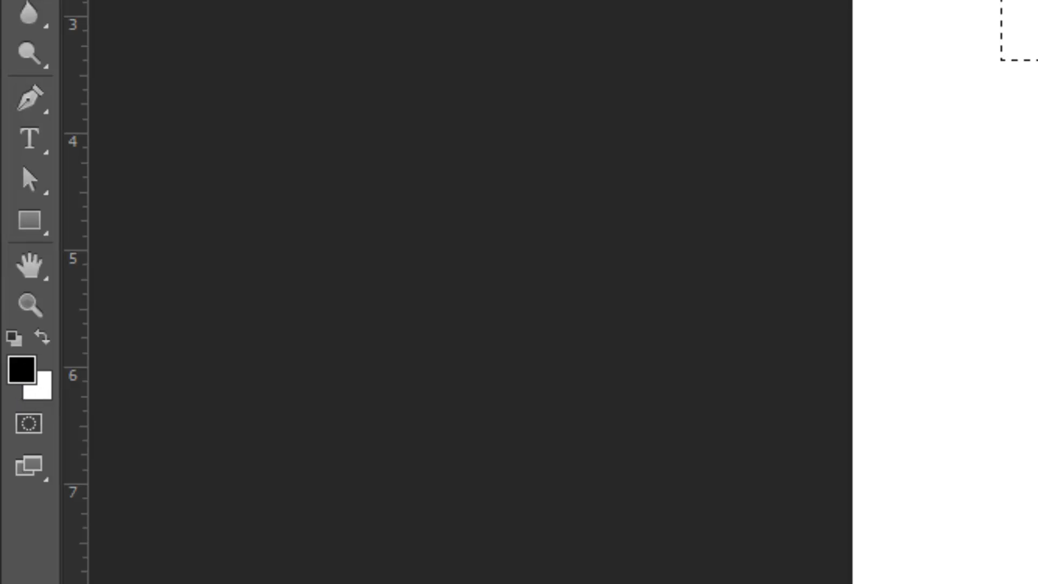
Step: Set the foreground colour to green 3bb57a
click(22, 370)
drag(255, 0, 778, 204)
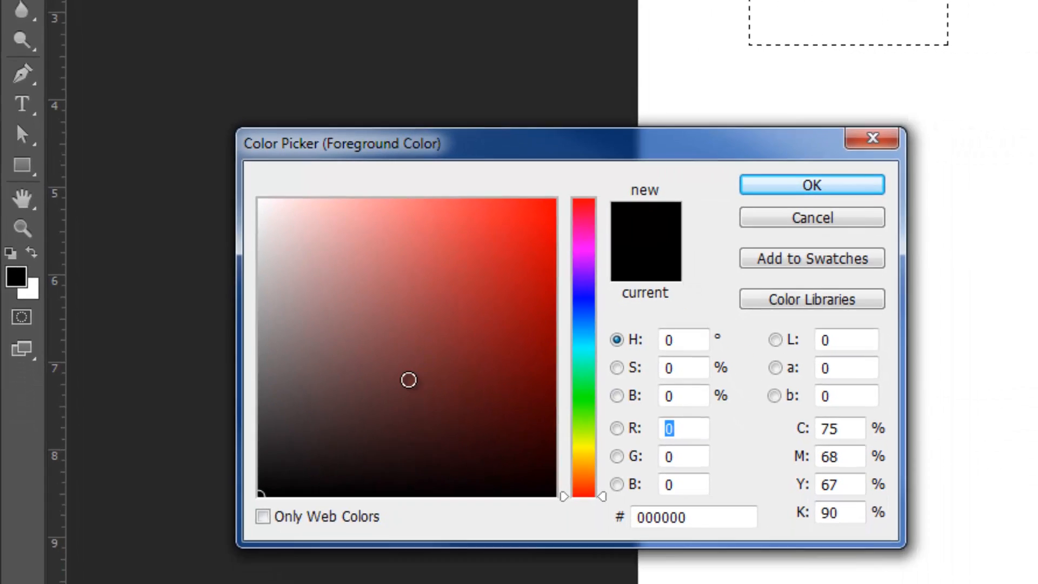
mouse_move(490, 452)
mouse_down()
mouse_move(532, 310)
mouse_move(587, 296)
mouse_up()
mouse_move(459, 233)
mouse_down()
mouse_move(465, 262)
mouse_move(429, 364)
mouse_move(438, 291)
mouse_move(518, 188)
mouse_move(326, 189)
mouse_move(341, 368)
mouse_move(405, 324)
mouse_move(454, 254)
mouse_move(432, 271)
mouse_move(450, 292)
mouse_move(461, 266)
mouse_up()
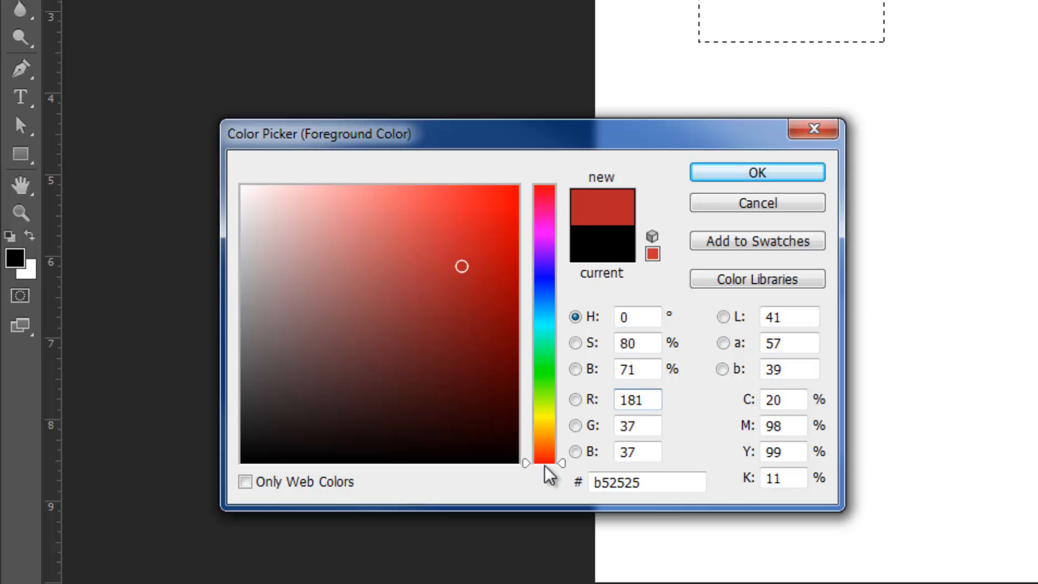
drag(562, 464, 563, 373)
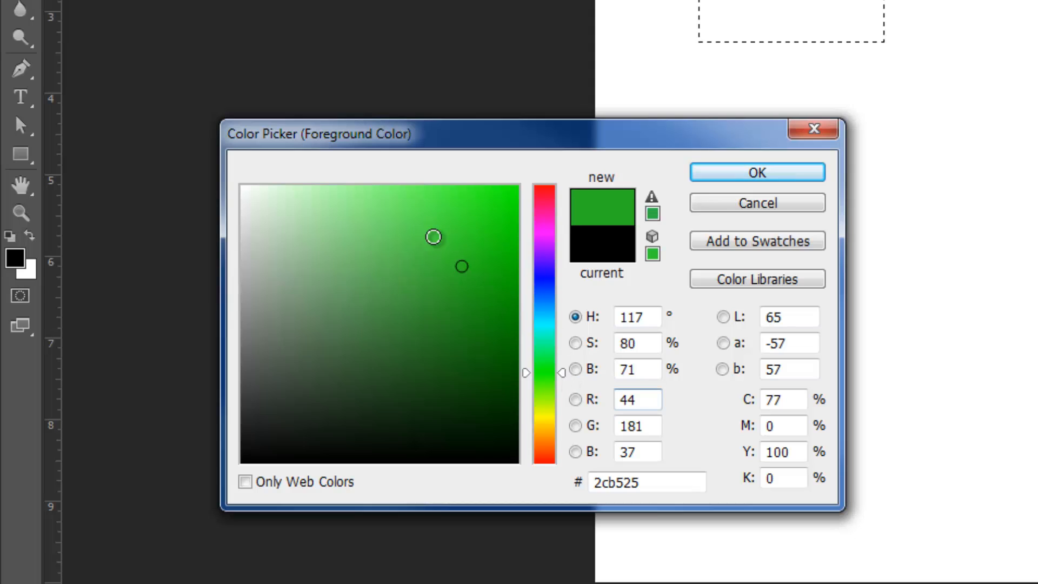
drag(524, 210, 517, 185)
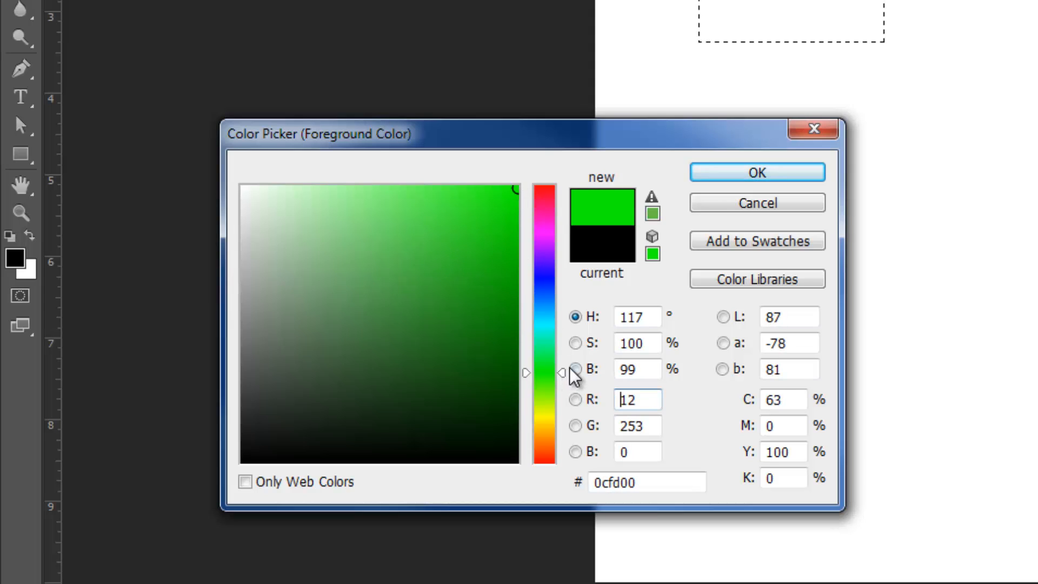
drag(560, 376, 560, 349)
mouse_move(505, 193)
mouse_down()
mouse_move(461, 231)
mouse_move(407, 327)
mouse_move(378, 262)
mouse_move(387, 266)
mouse_up()
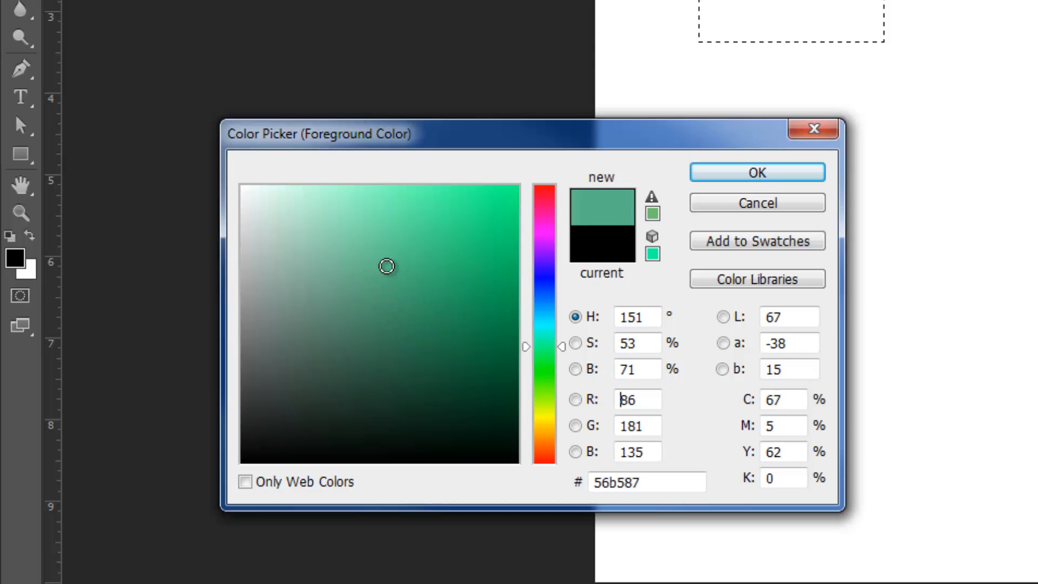
mouse_move(387, 266)
mouse_down()
mouse_move(413, 282)
mouse_move(428, 266)
mouse_up()
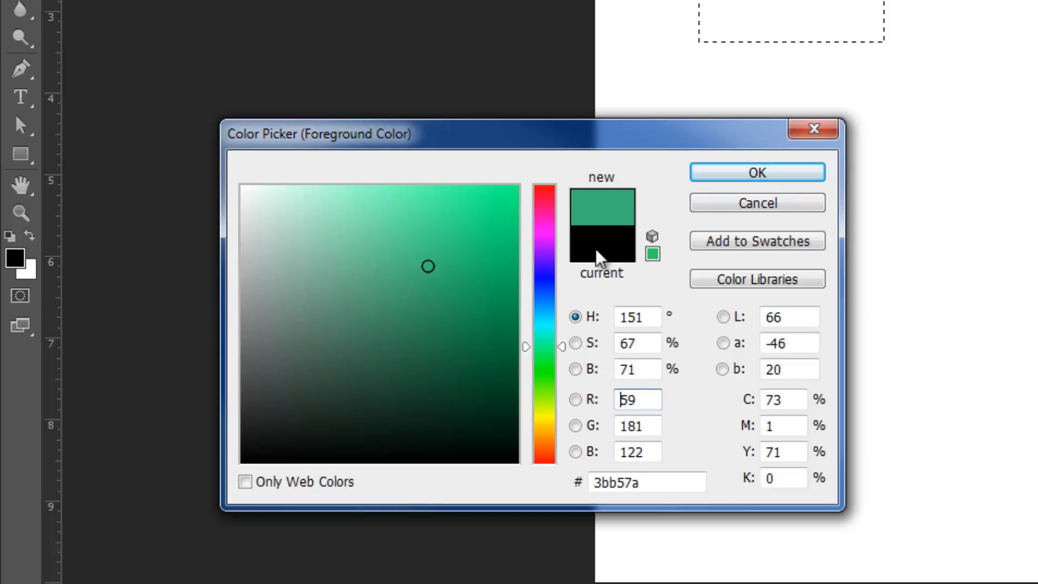
click(742, 176)
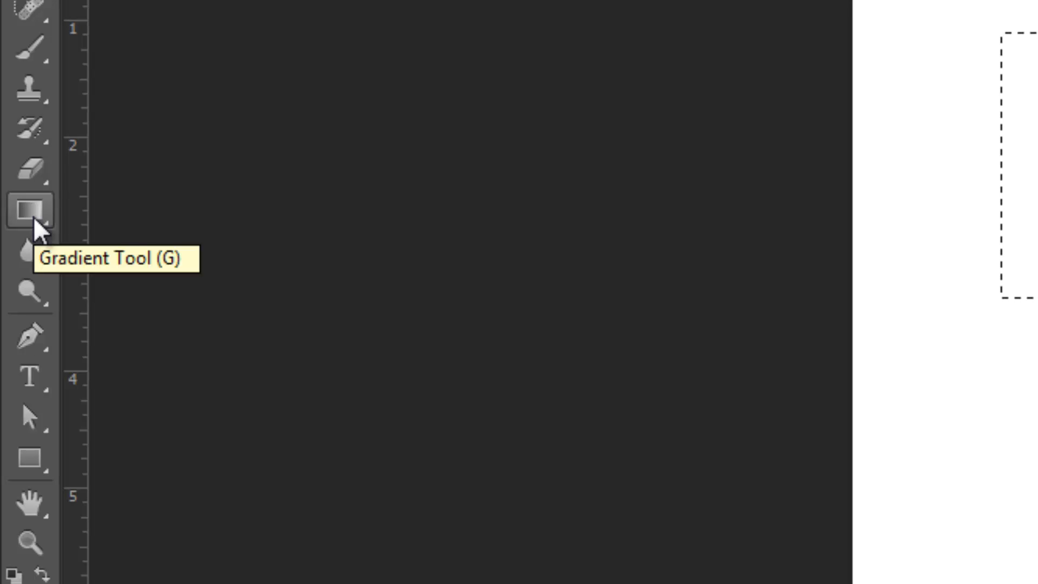
Step: Fill the square selection on Layer 1 with the foreground green using the Paint Bucket tool
click(35, 220)
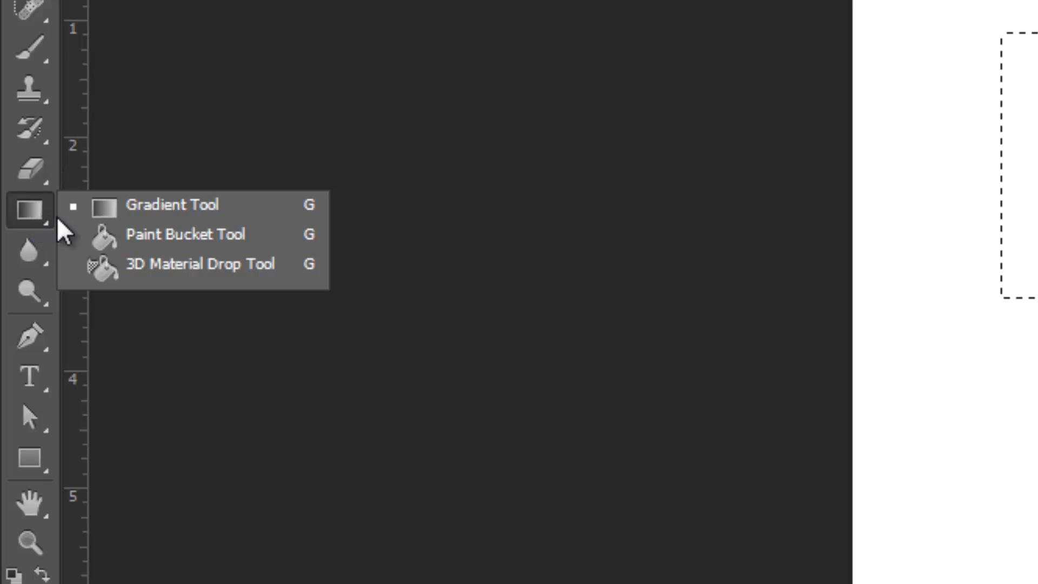
click(135, 241)
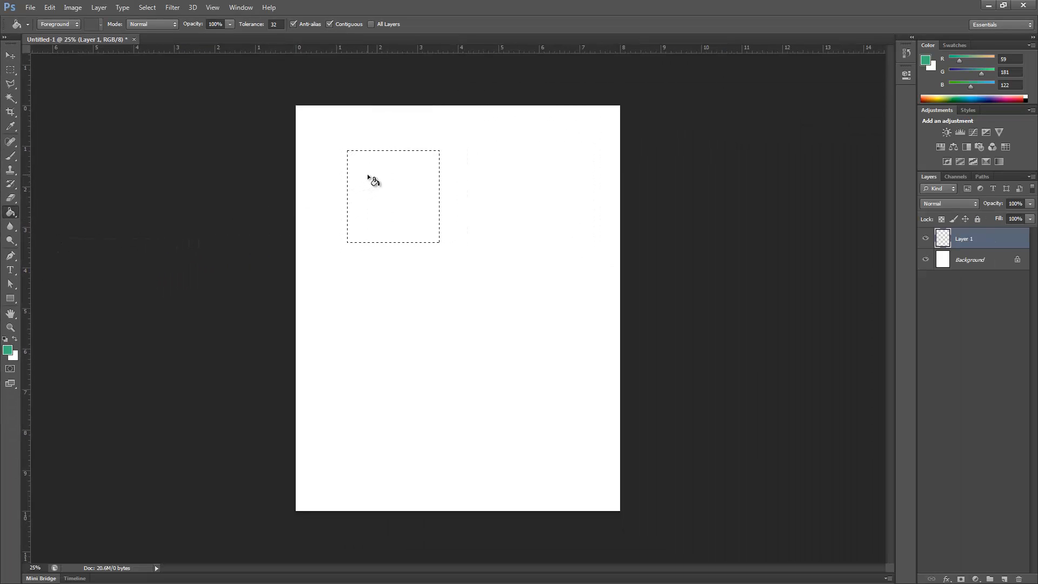
click(368, 176)
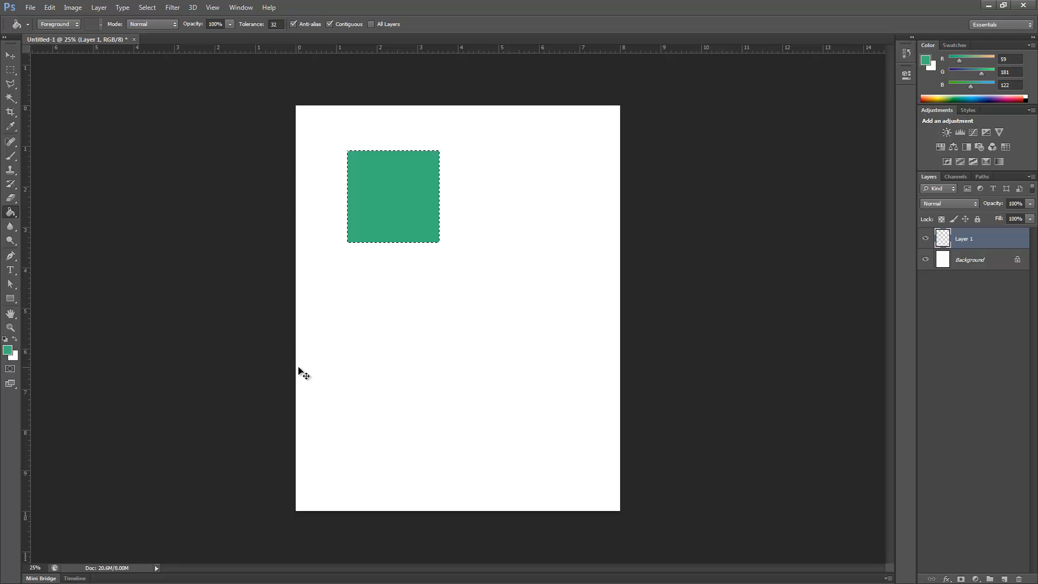
Step: Clear and refill the square selection with the foreground green, and deselect it
key(Delete)
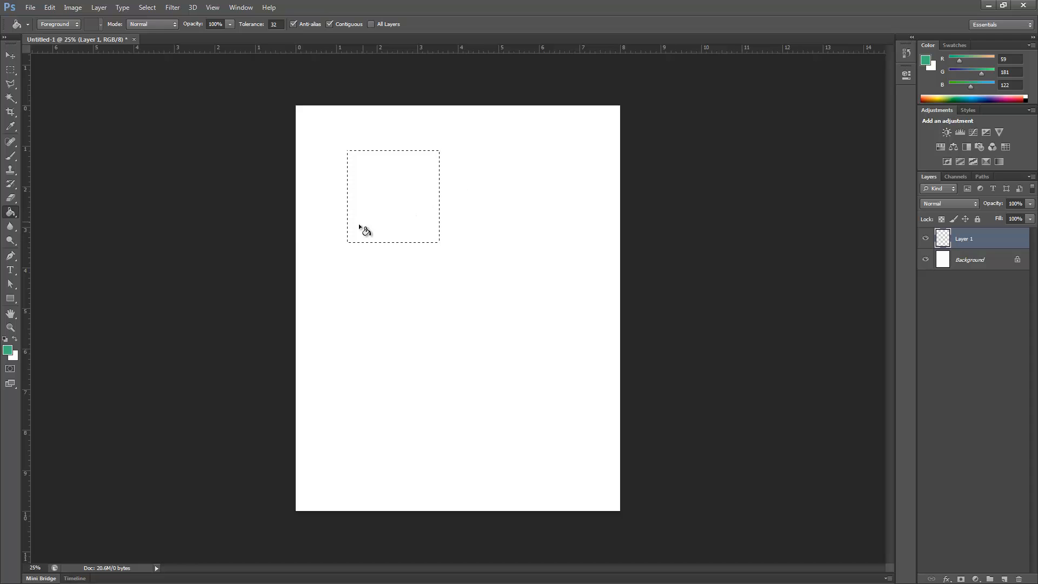
click(393, 191)
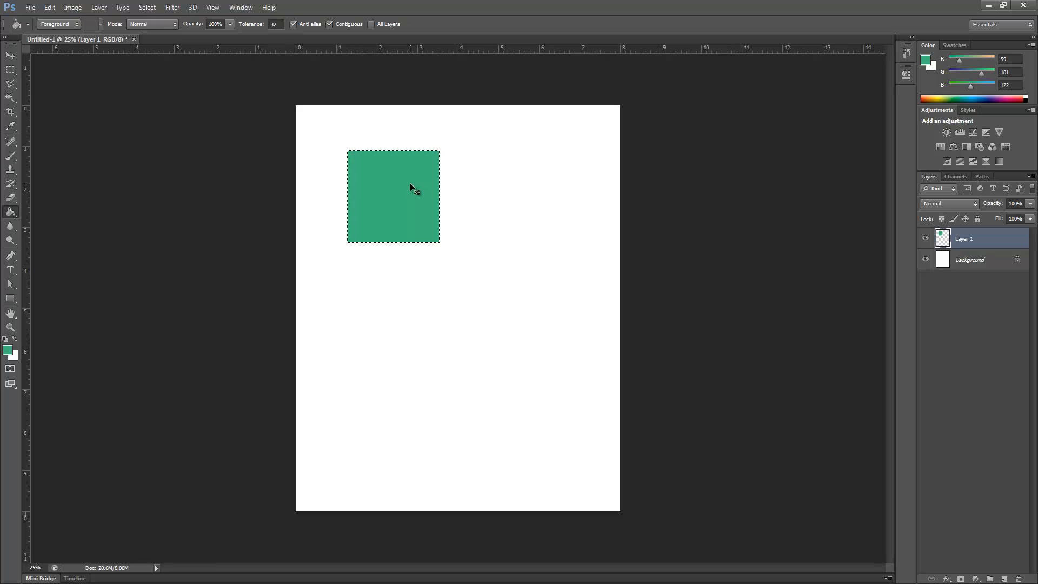
key(ctrl+d)
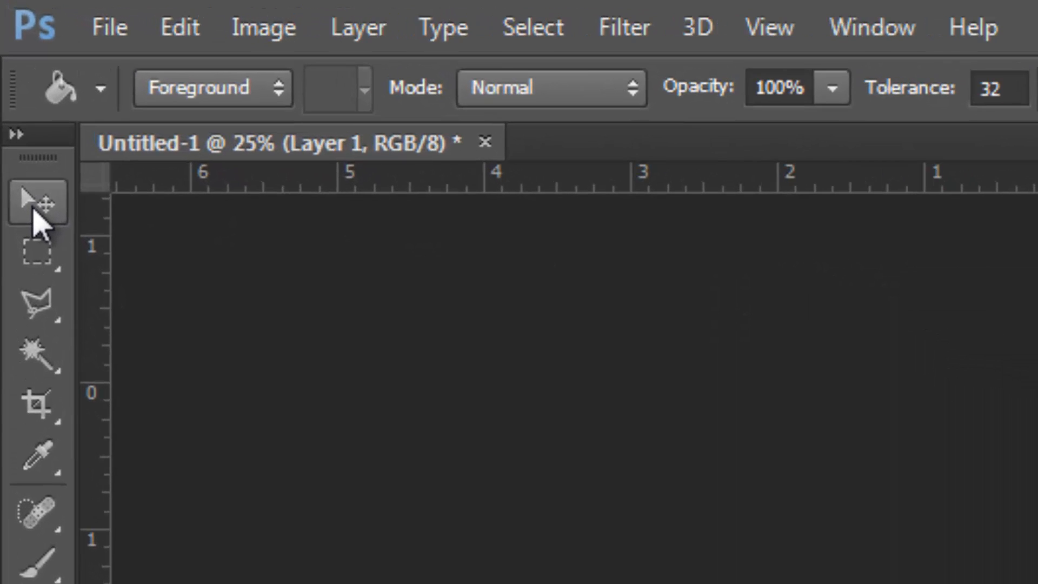
Step: Move the green square to the right so it sits near the upper middle of the page
click(10, 56)
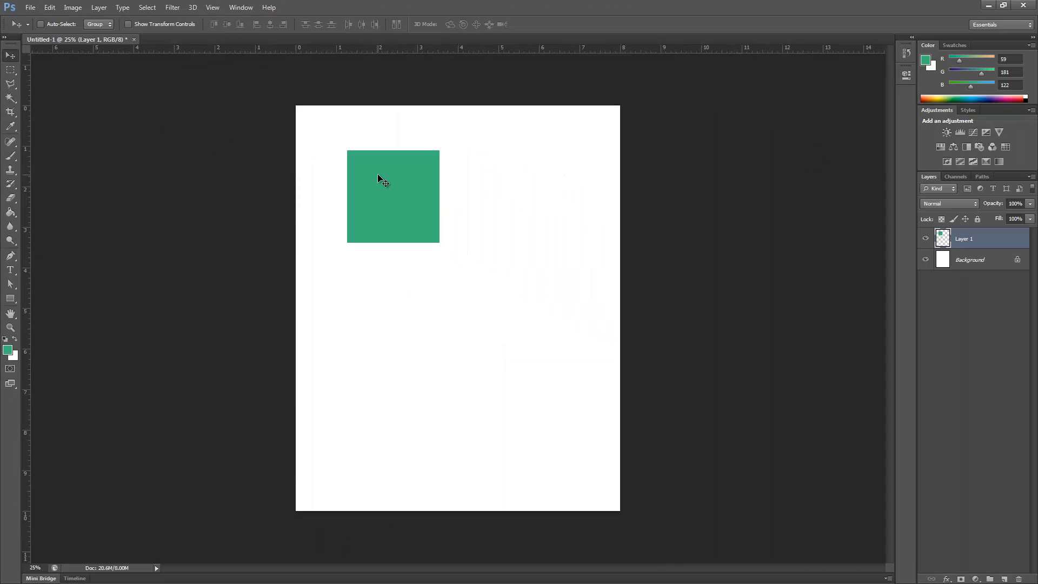
drag(377, 174, 438, 177)
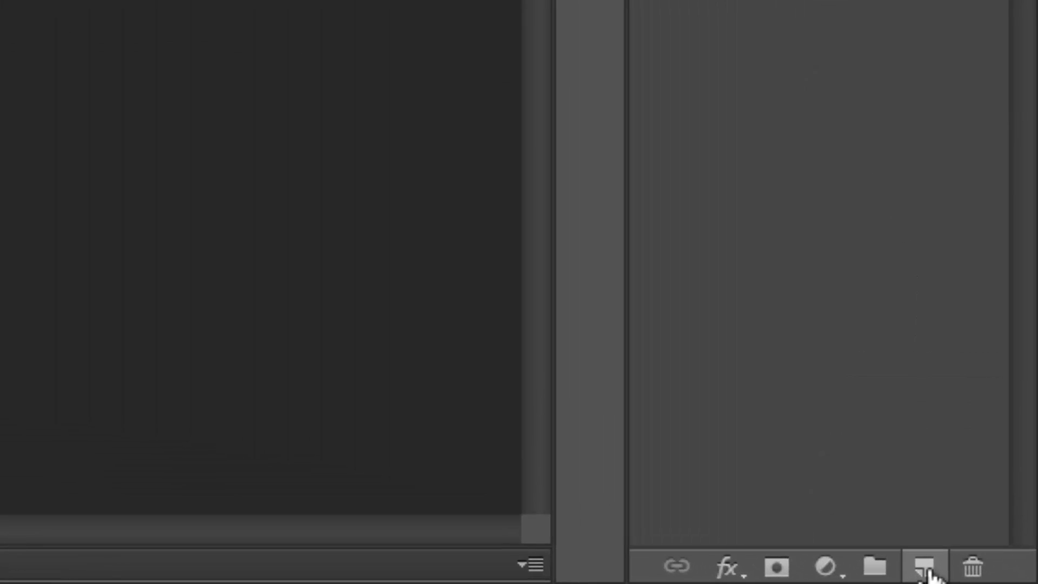
Step: Add a second layer and make an elliptical selection on it below the square, about 5.7 in wide and 2.7 in high
click(927, 569)
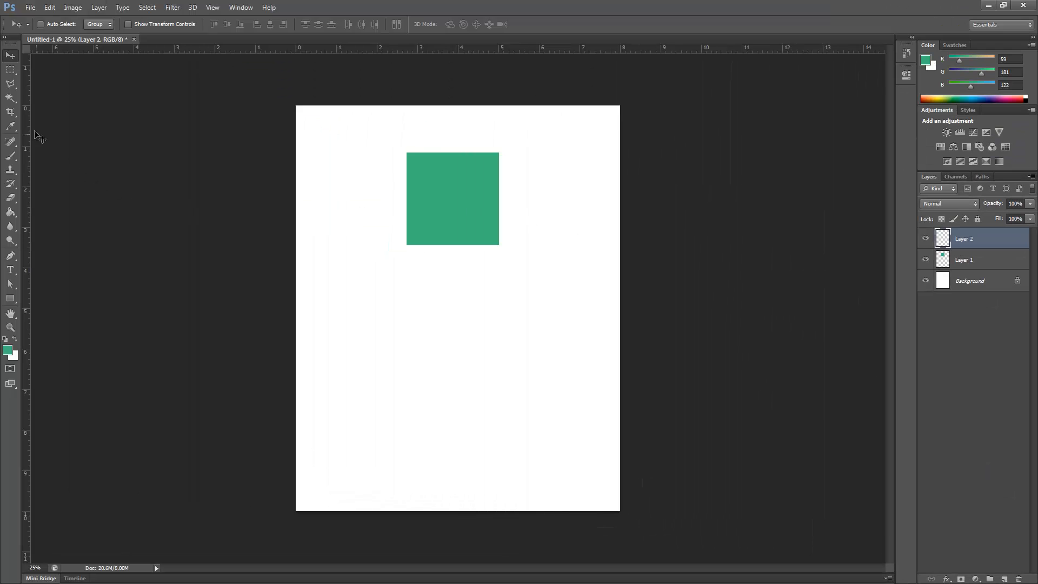
click(10, 70)
click(41, 81)
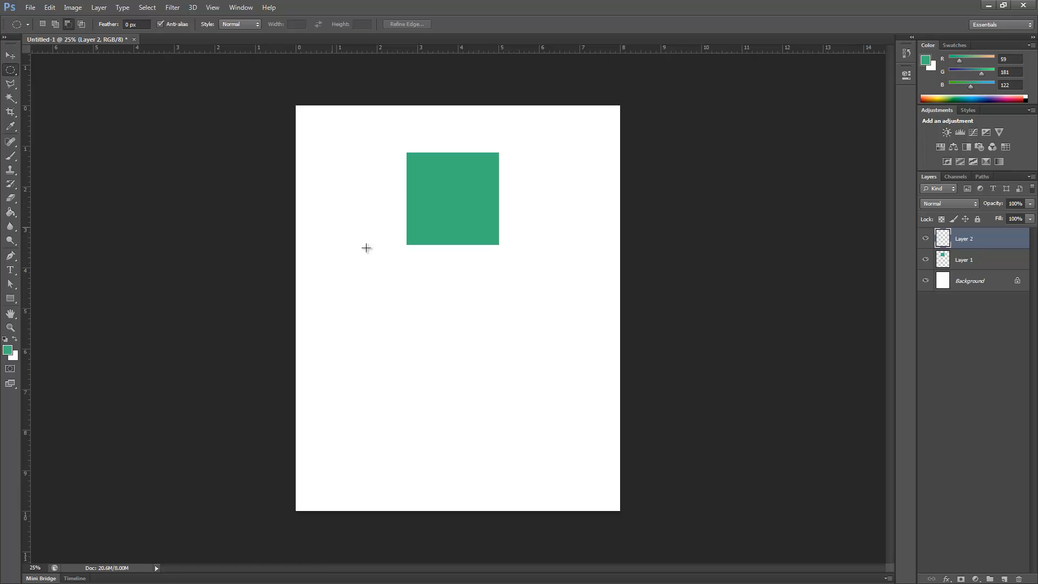
drag(340, 264, 573, 375)
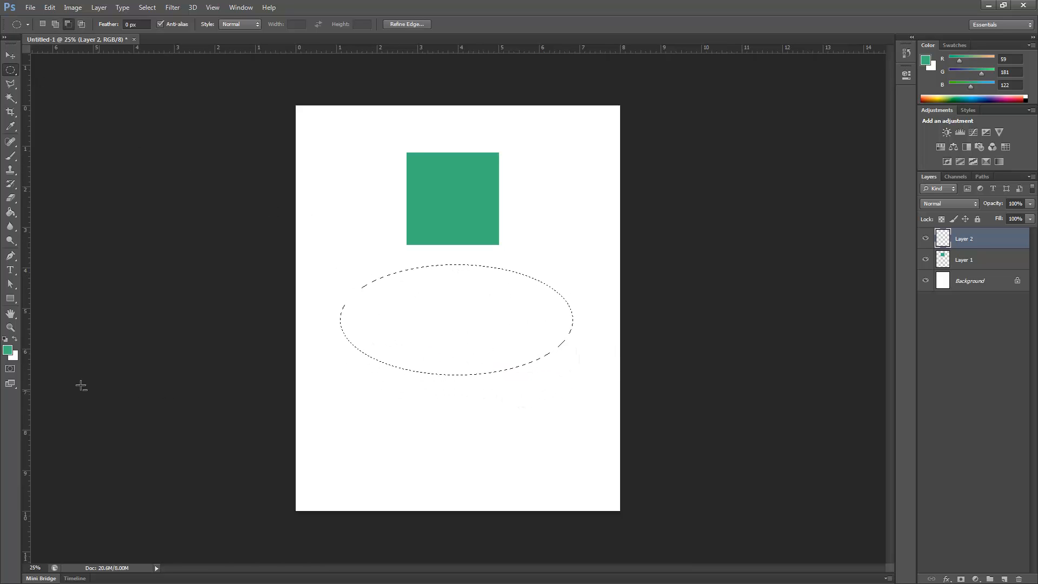
Step: Set the foreground colour to blue 2012d9
click(8, 350)
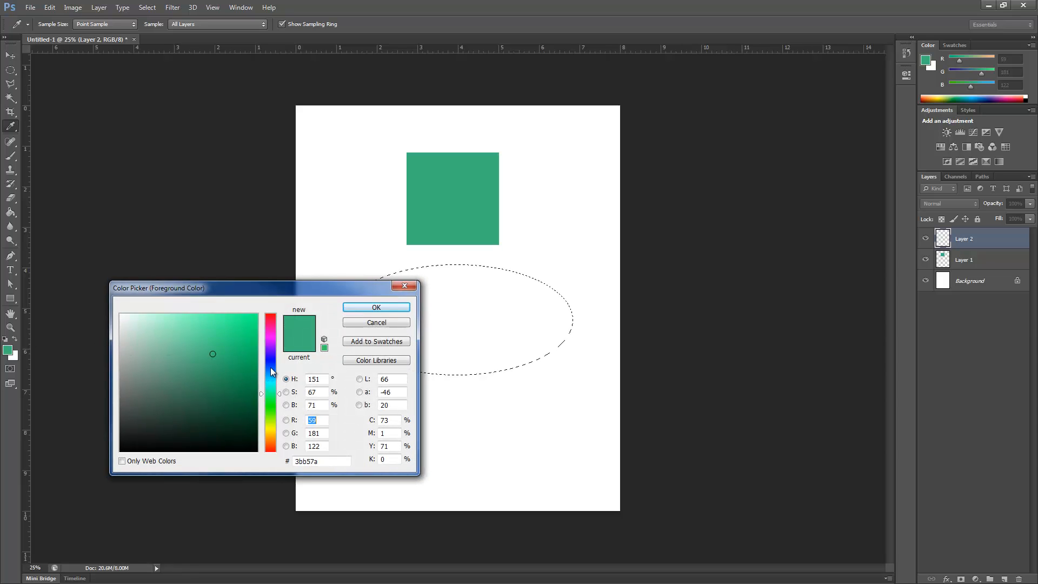
drag(272, 371, 270, 359)
click(246, 334)
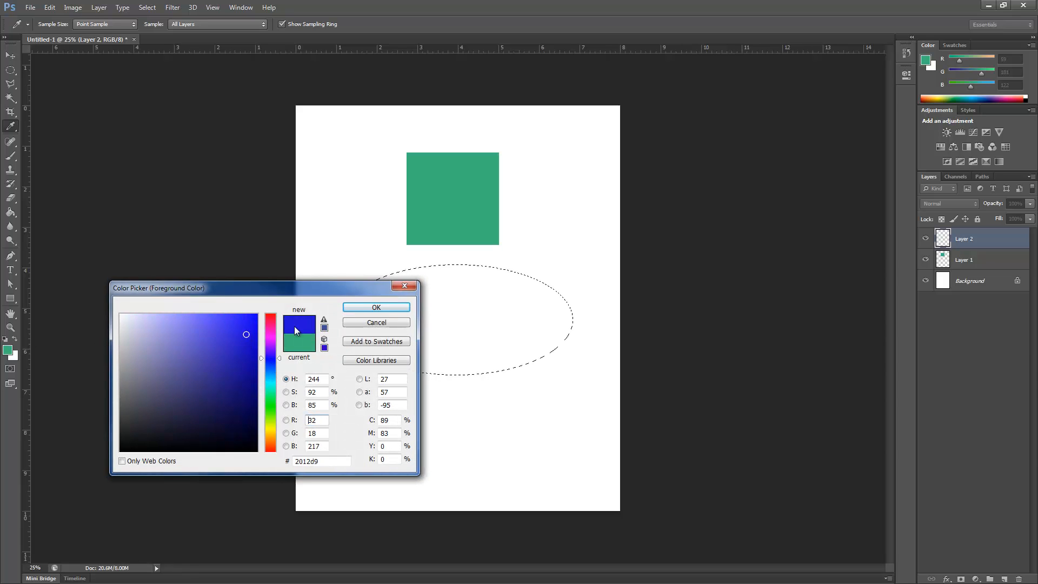
click(363, 307)
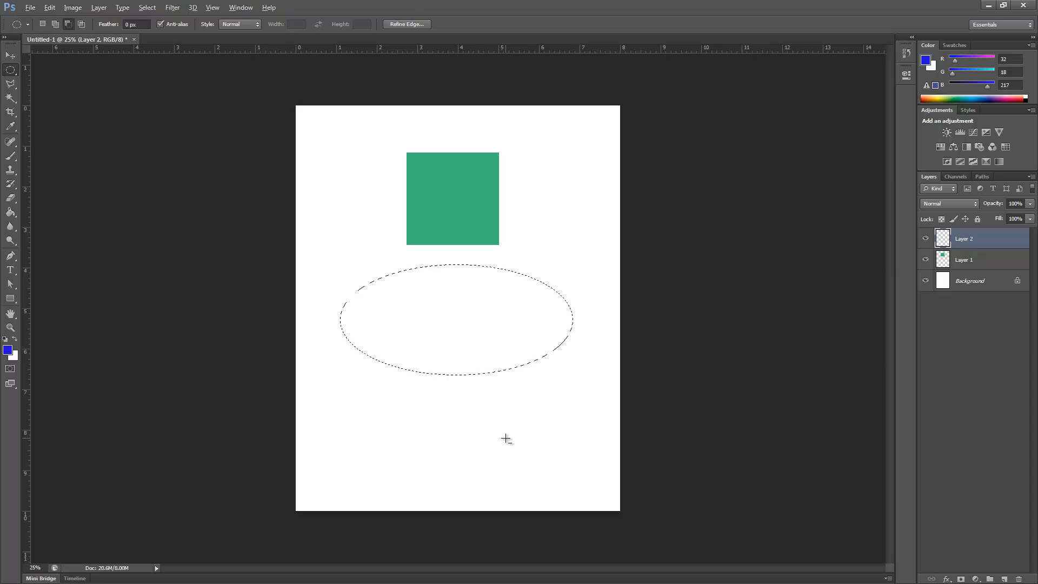
Step: Fill the elliptical selection on Layer 2 with the foreground blue and deselect it
key(alt+BackSpace)
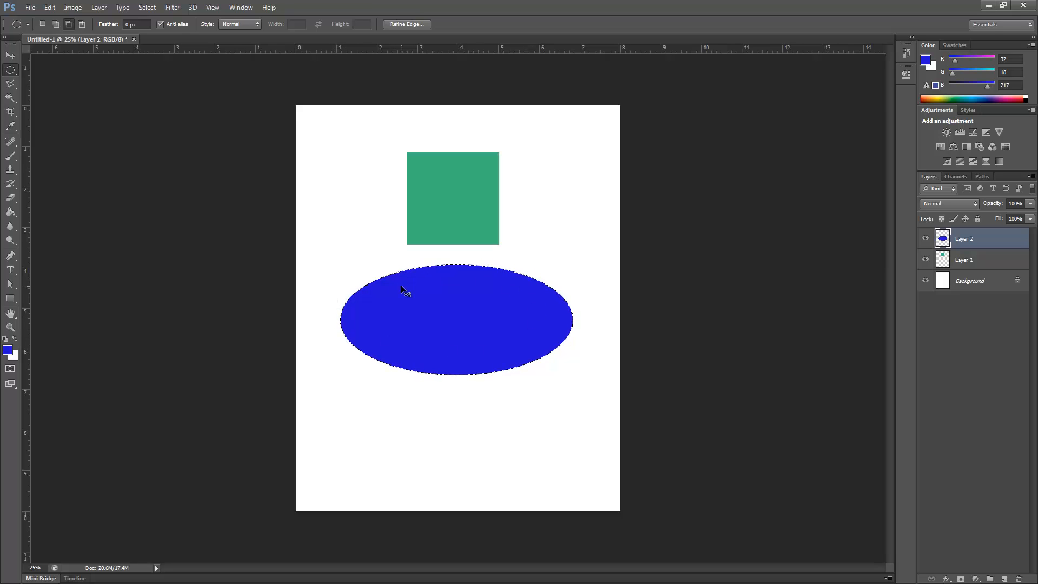
click(358, 190)
click(147, 7)
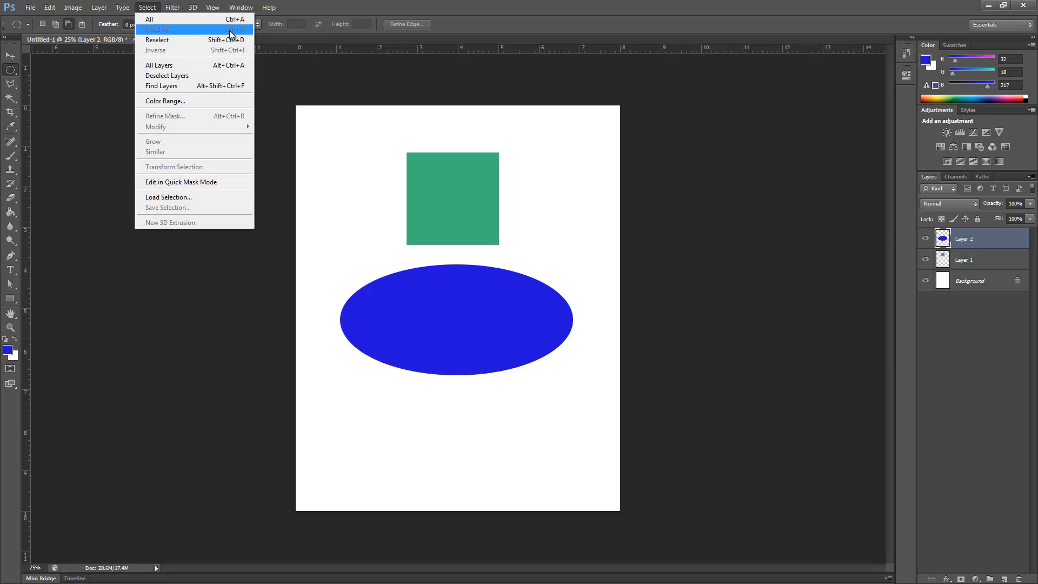
click(271, 85)
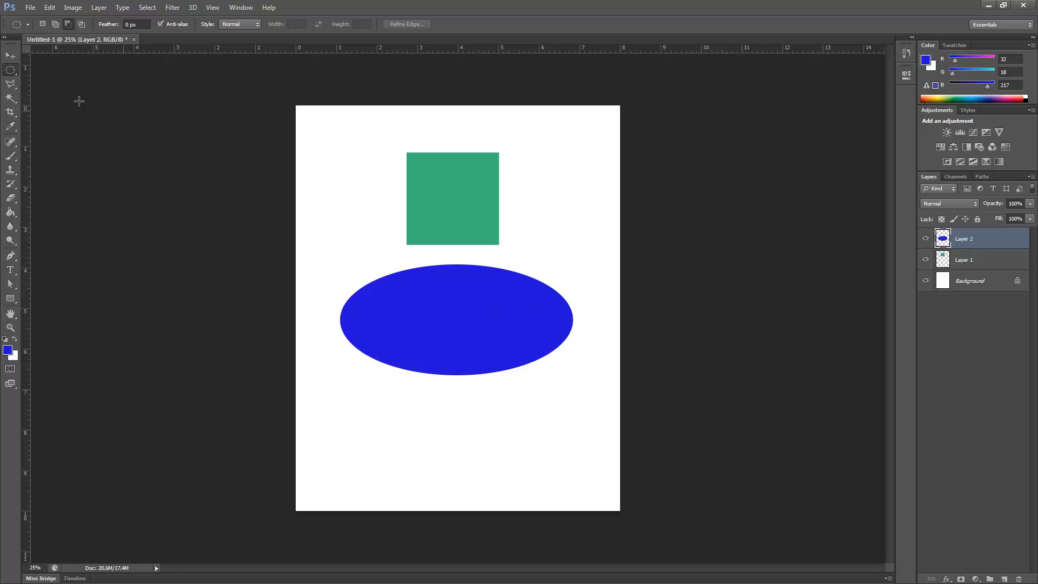
Step: Move the blue ellipse up so it overlaps the green square, and stack Layer 2 below Layer 1
click(13, 57)
drag(497, 327, 524, 285)
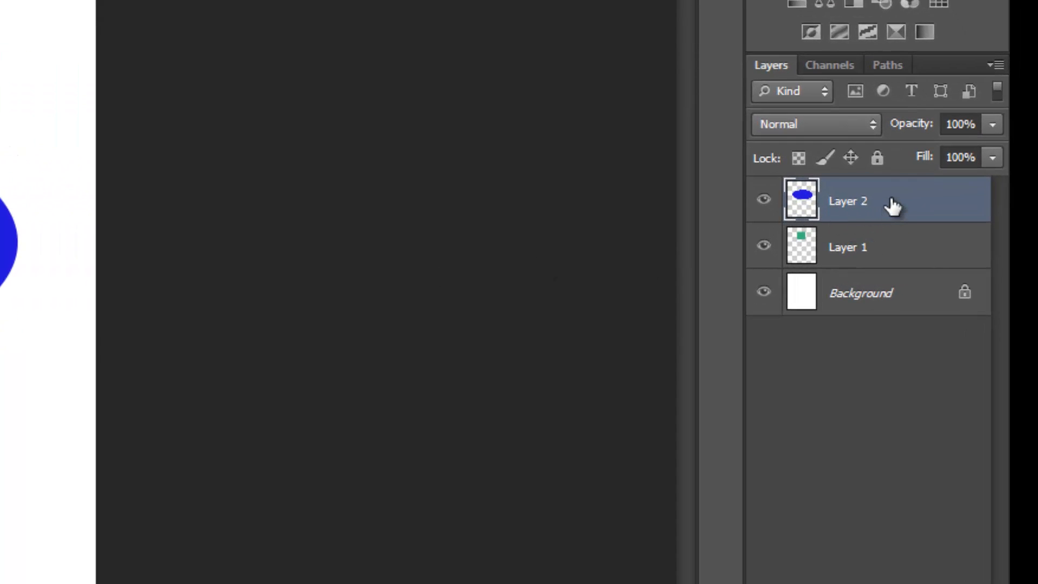
drag(893, 206, 870, 267)
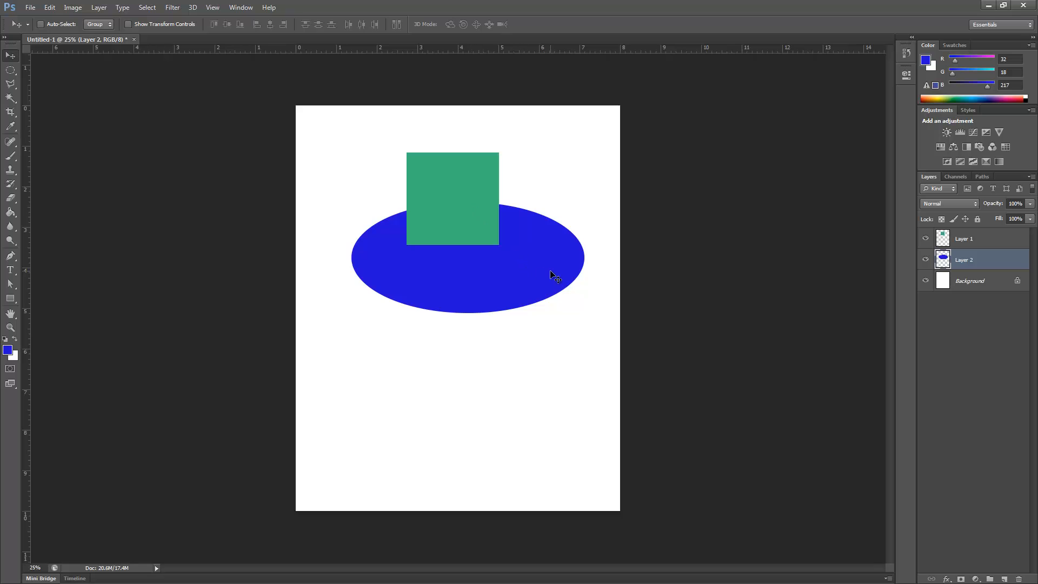
mouse_move(547, 272)
mouse_down()
mouse_move(514, 196)
mouse_move(482, 266)
mouse_move(555, 276)
mouse_move(518, 173)
mouse_move(532, 265)
mouse_move(568, 187)
mouse_move(548, 271)
mouse_move(541, 254)
mouse_up()
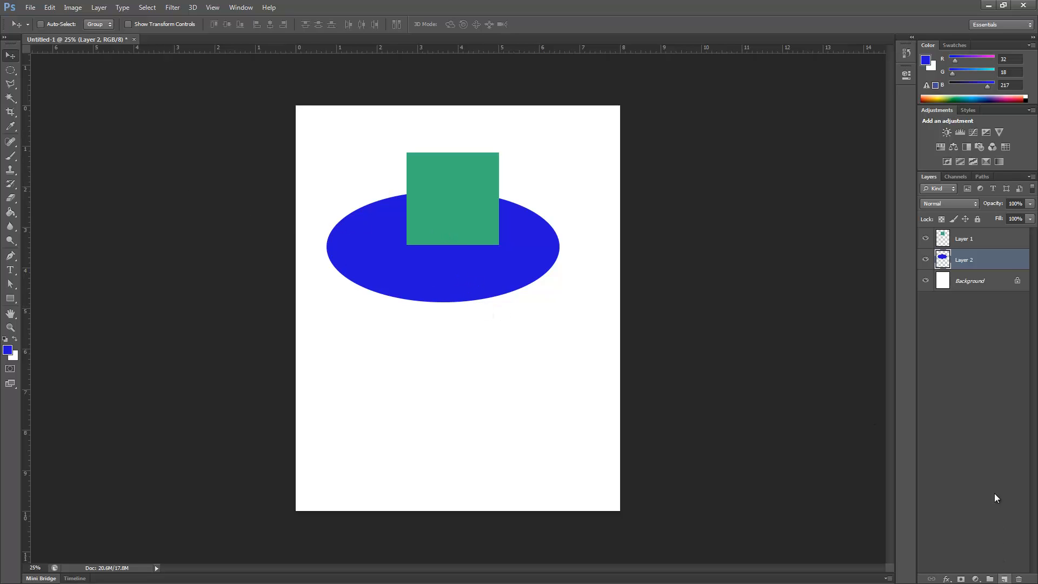
Step: Move the green square on Layer 1 down to the lower part of the page, clear of the blue ellipse
click(974, 243)
drag(432, 197, 381, 416)
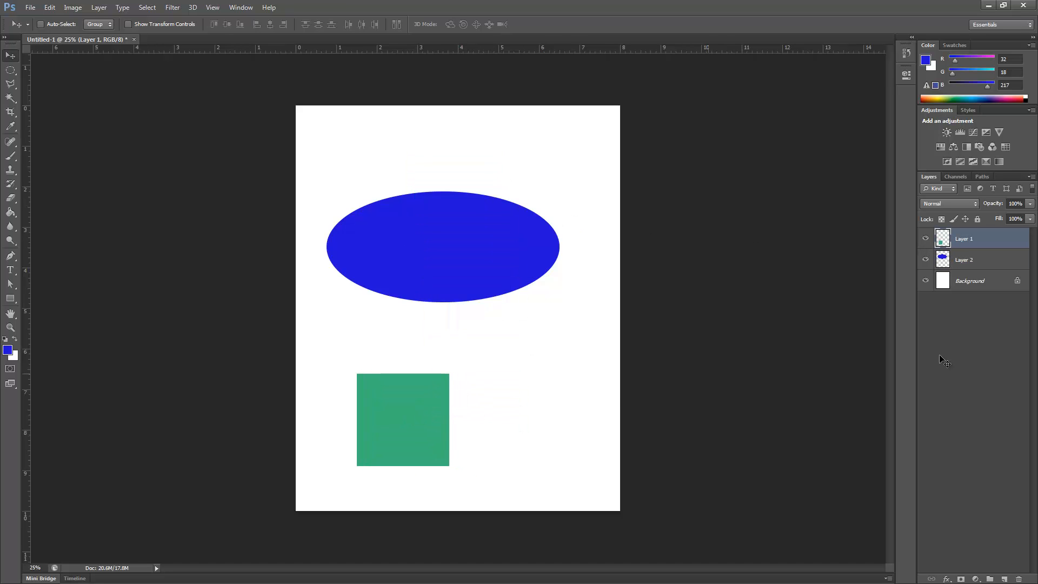
Step: Move the blue ellipse on Layer 2 up and to the right, and add a new empty layer at the top of the stack
click(994, 264)
drag(503, 259, 534, 236)
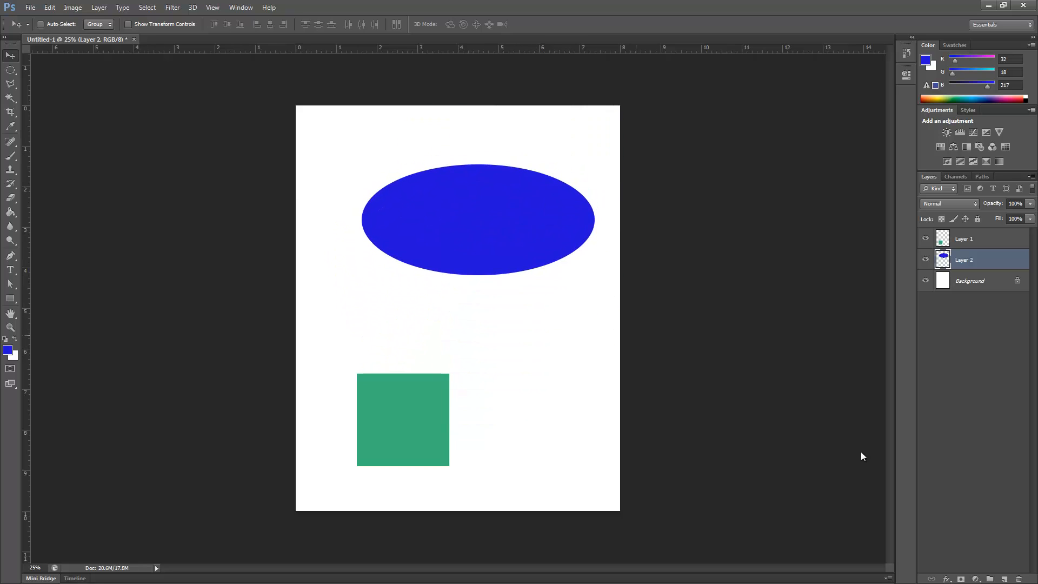
click(1005, 579)
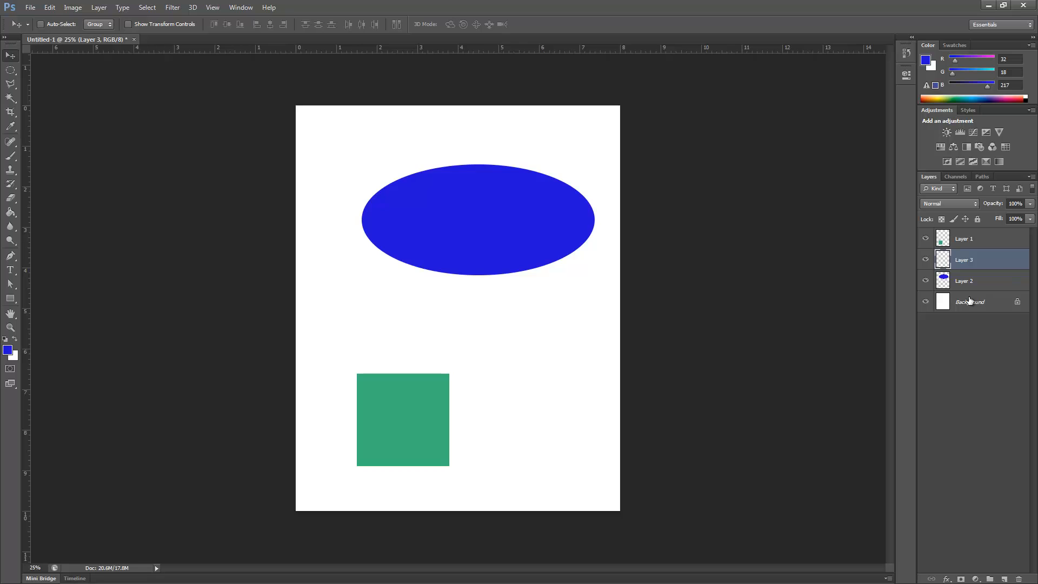
drag(993, 261, 991, 237)
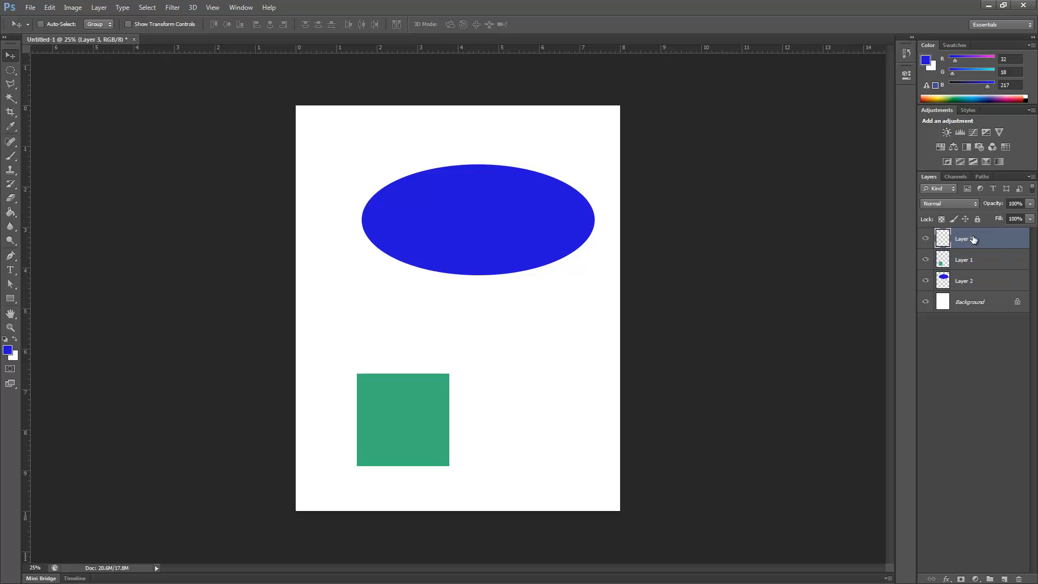
Step: Draw an elliptical selection in New Selection mode, replacing it with a larger one that overlaps the blue ellipse's lower-left edge
click(10, 72)
click(42, 78)
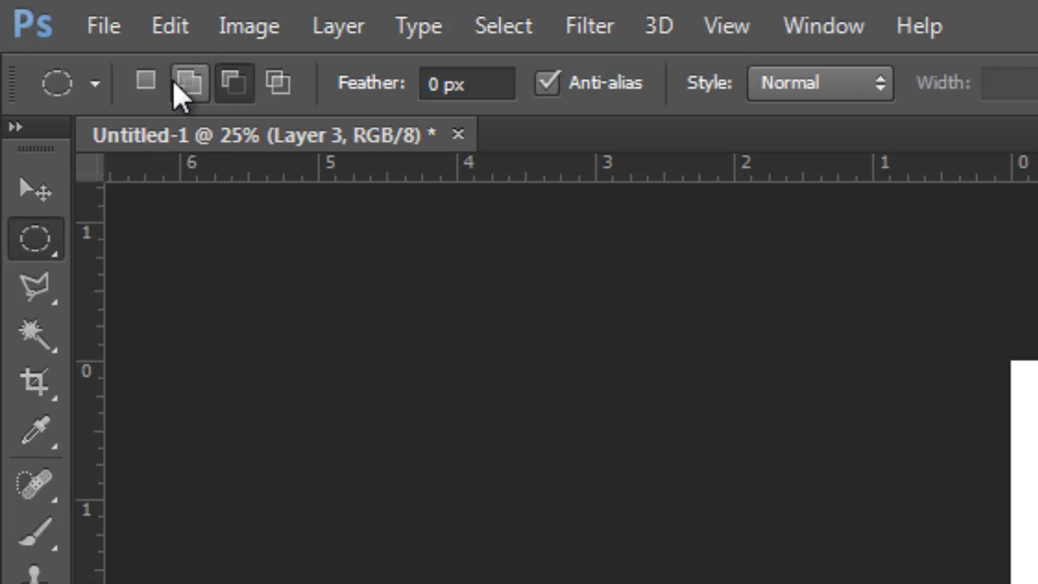
click(143, 91)
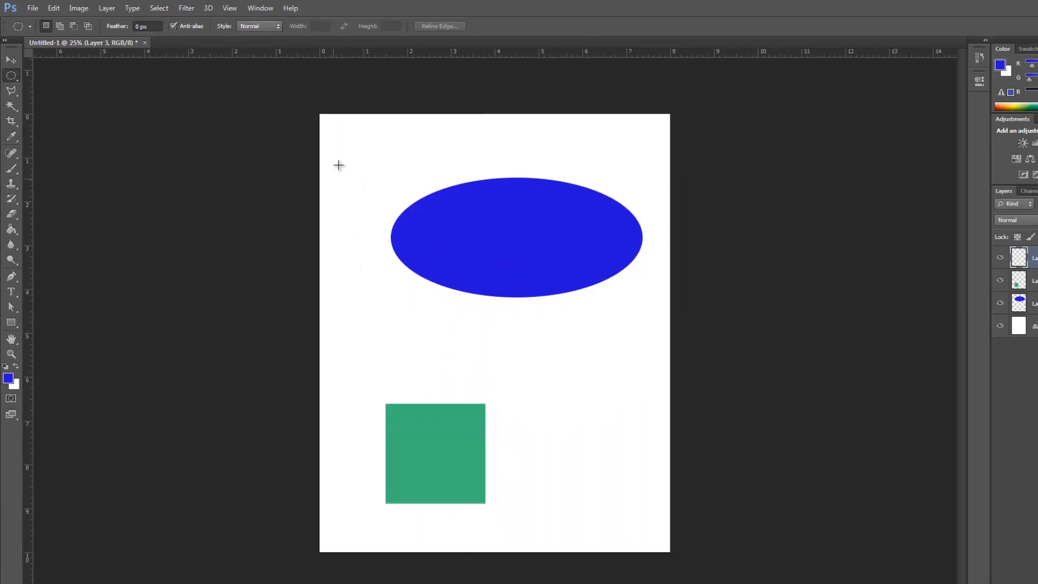
drag(723, 321, 979, 522)
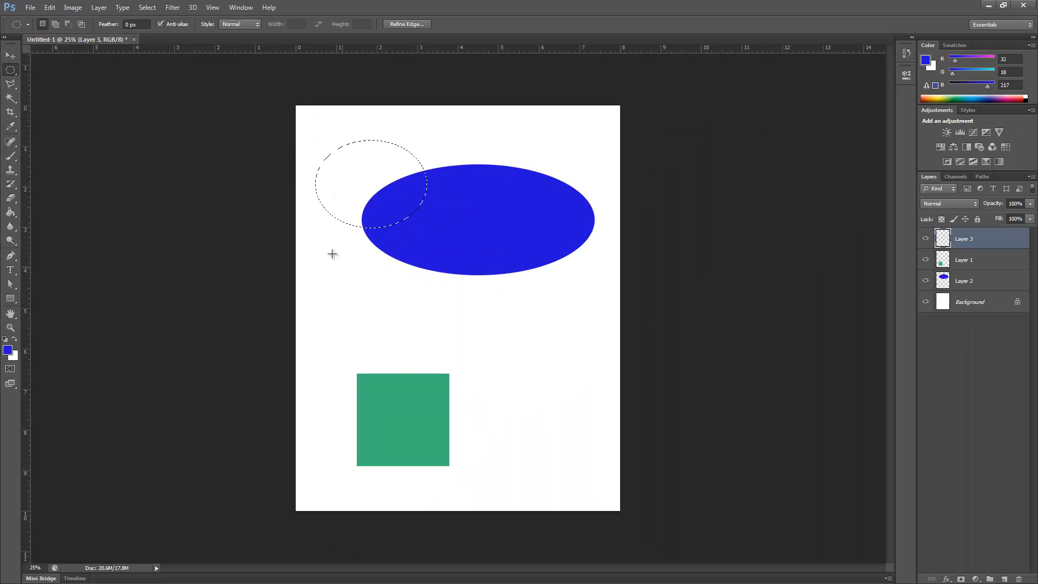
drag(319, 235, 453, 333)
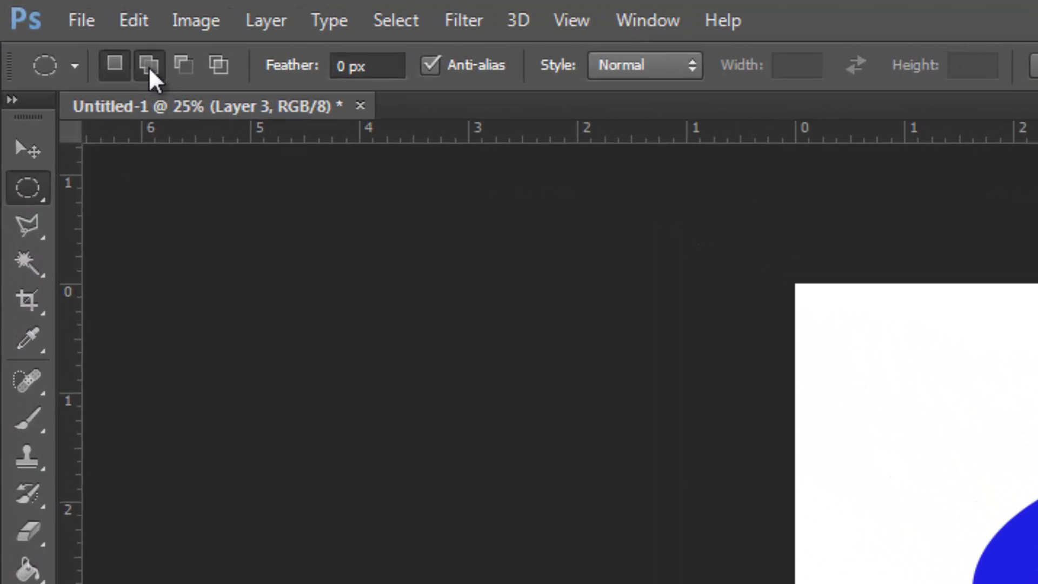
Step: Add two overlapping ellipses to the selection, one up over the blue ellipse and one toward the lower right
click(148, 66)
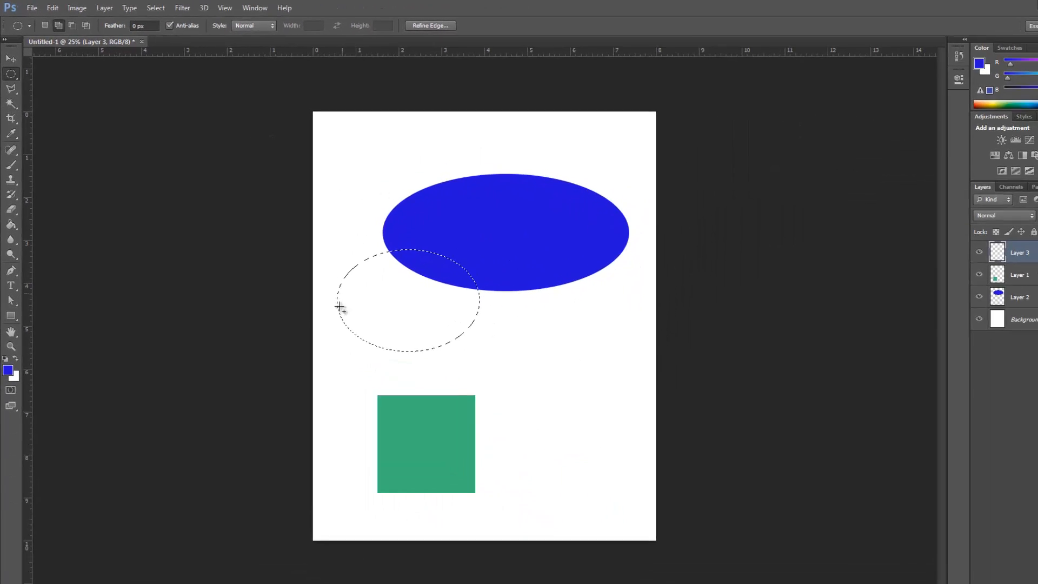
drag(372, 215, 386, 239)
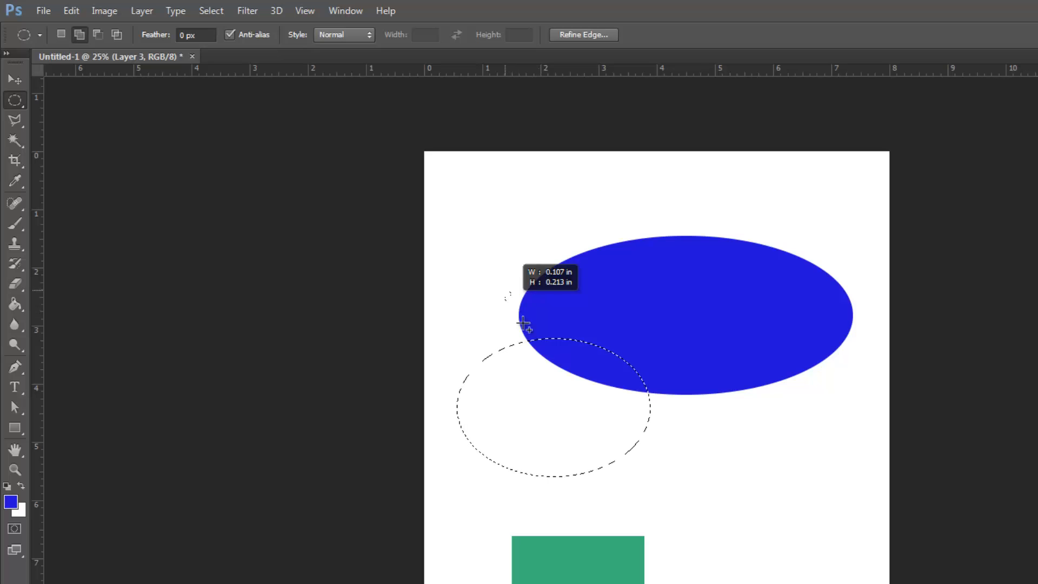
drag(524, 324, 707, 383)
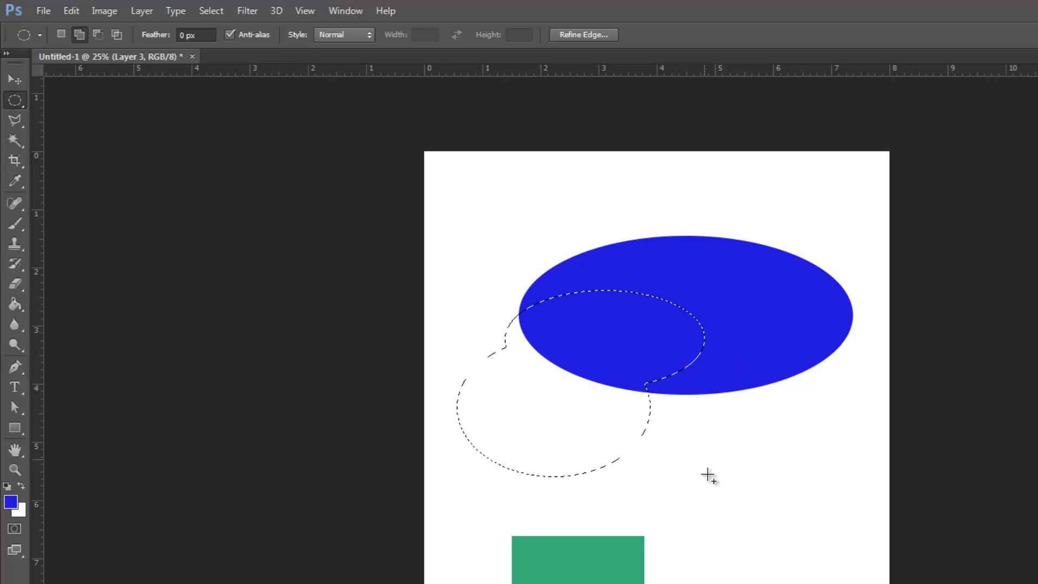
drag(561, 428, 715, 509)
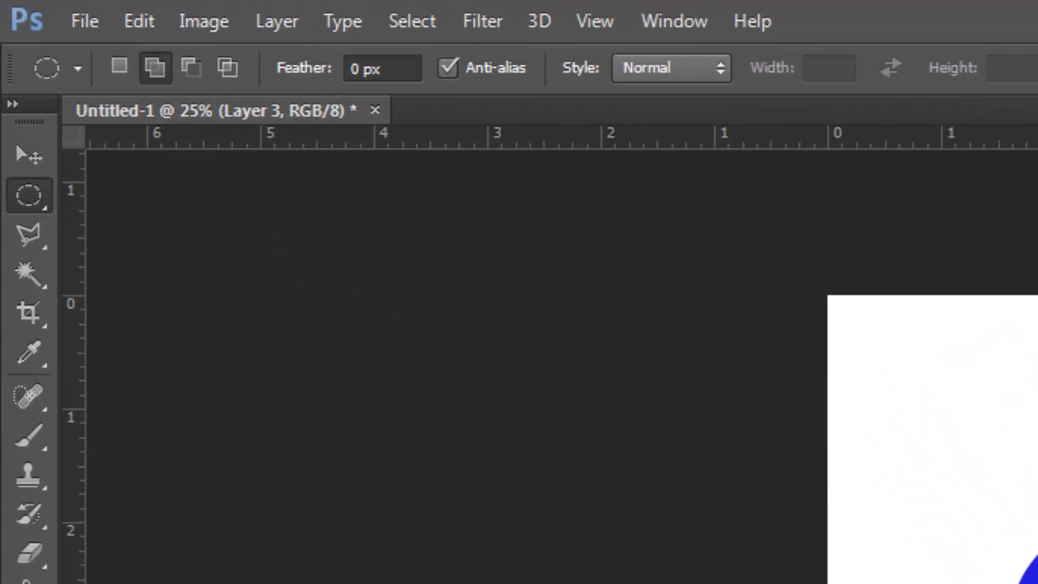
Step: Subtract a tall ellipse from the selection's upper-left part and a thin horizontal ellipse from its lower-right lobe
click(190, 67)
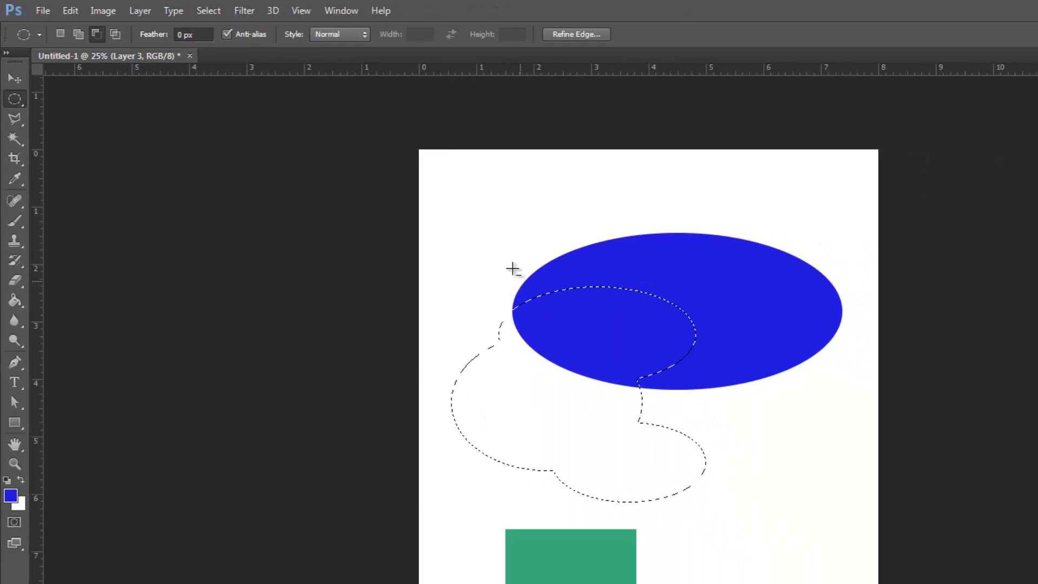
drag(511, 265, 577, 433)
drag(756, 464, 634, 476)
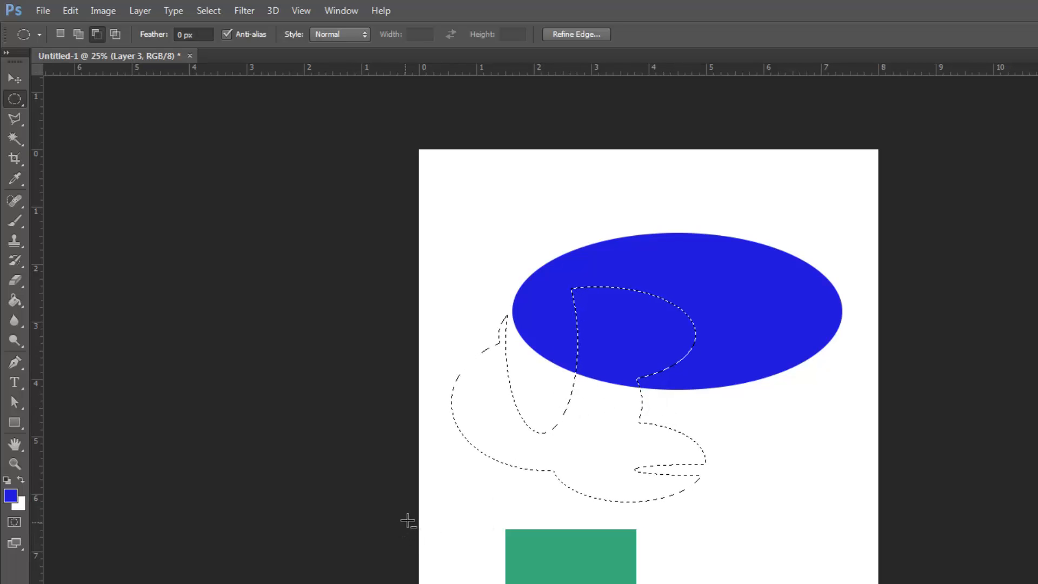
Step: Set the foreground colour to magenta with hue 305°, fill the selection on Layer 3 with it and deselect
key(alt)
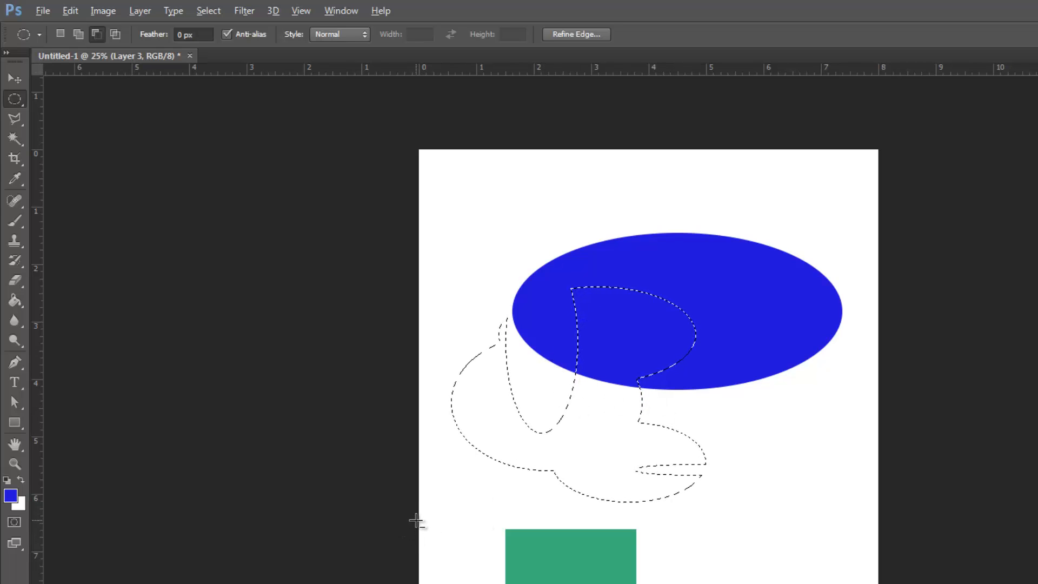
click(11, 495)
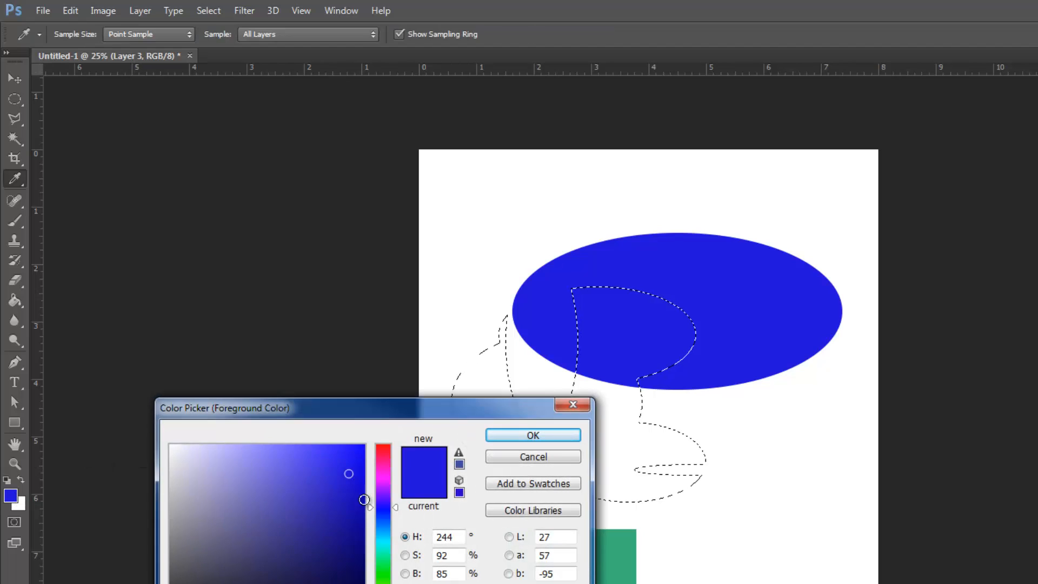
drag(393, 508, 394, 475)
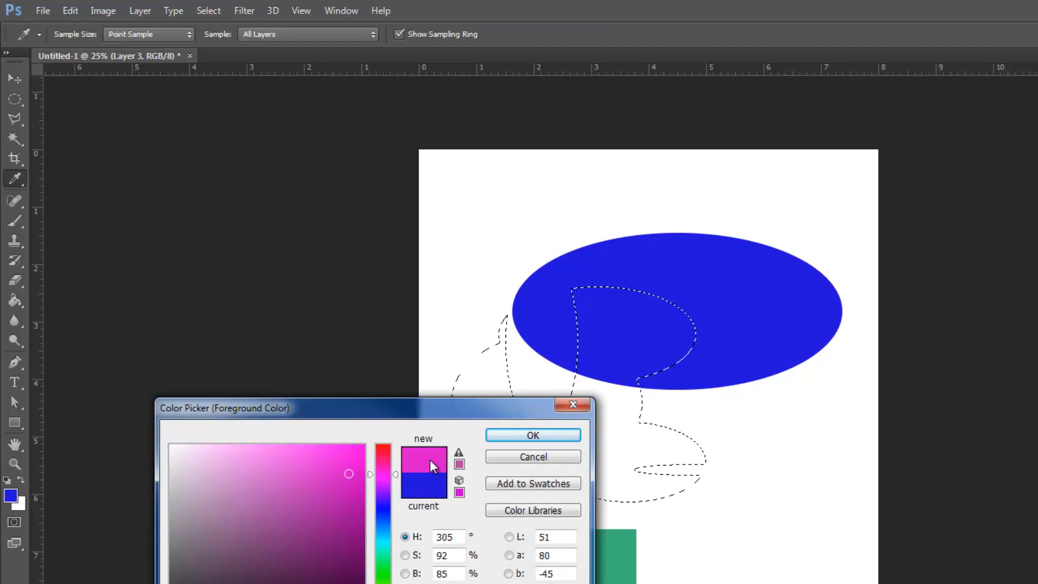
click(570, 437)
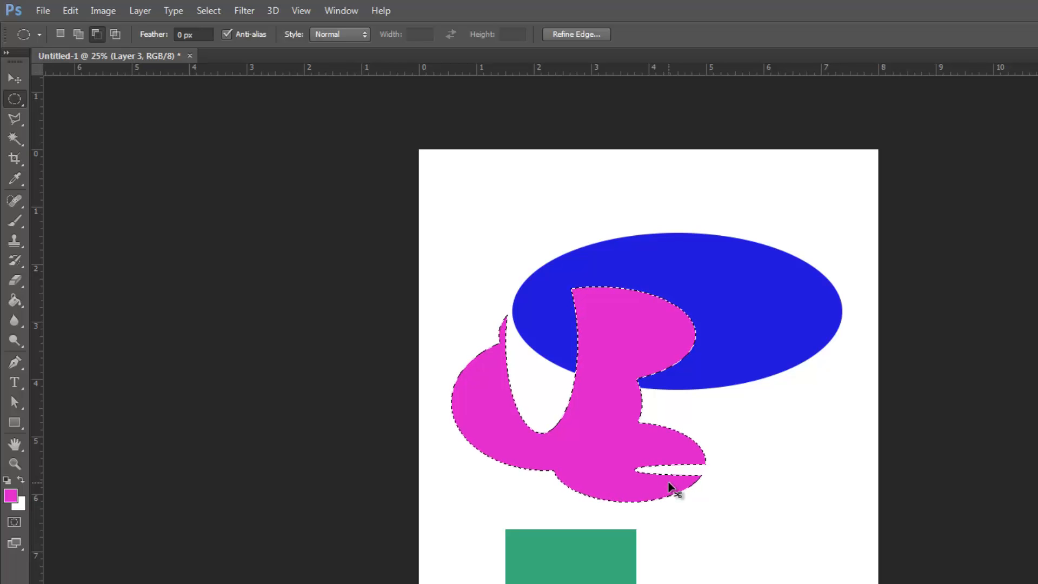
key(ctrl+d)
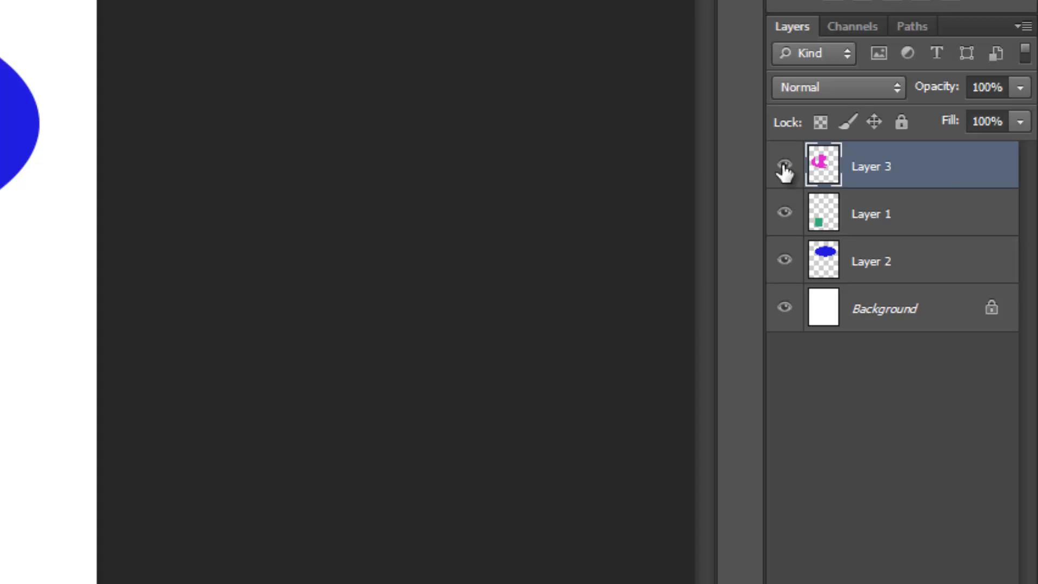
Step: Hide Layer 3, Layer 1 and Layer 2, and add a new layer at the top of the stack
click(785, 166)
click(785, 214)
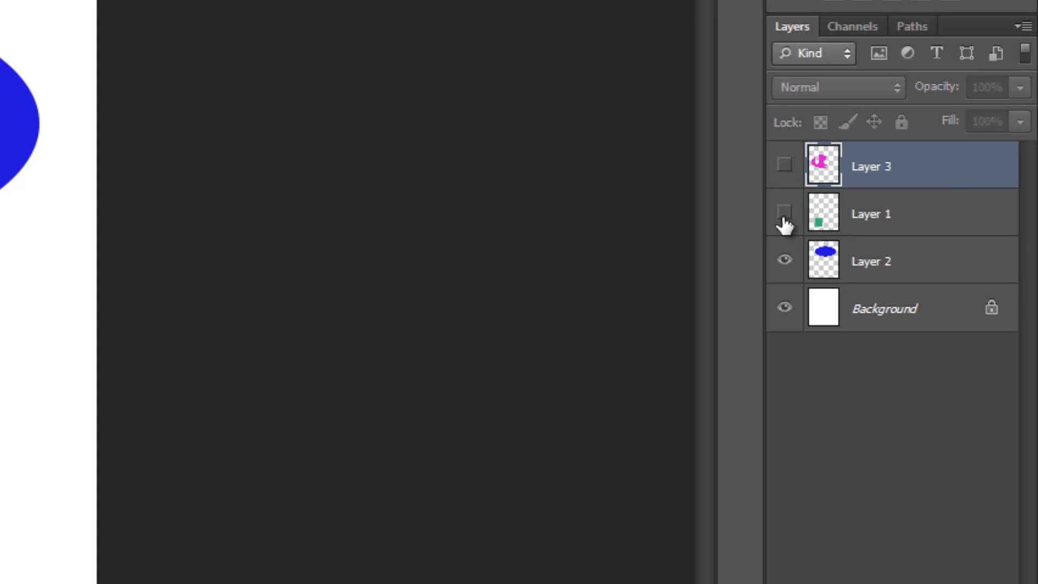
click(785, 260)
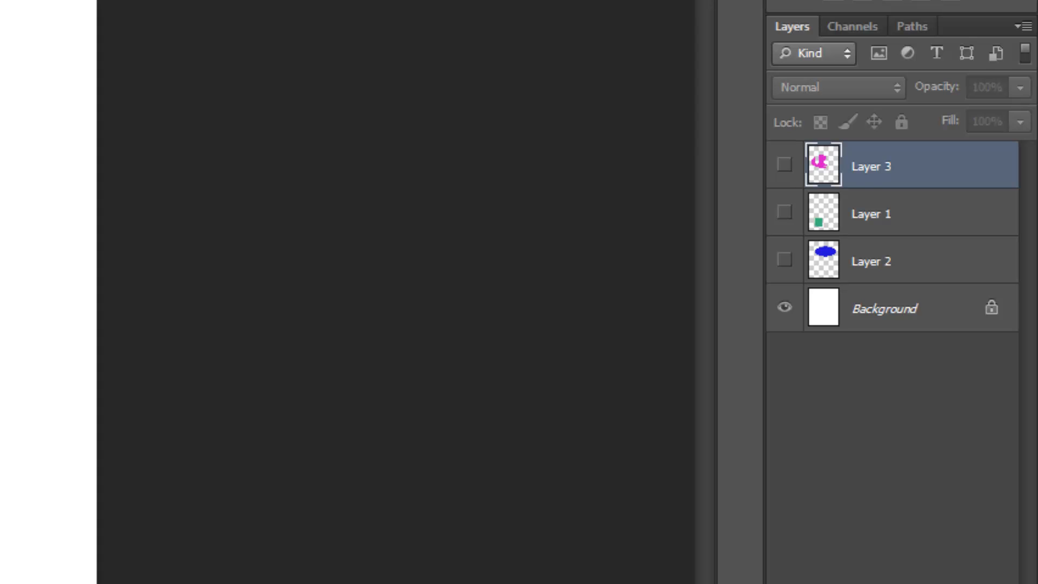
click(1005, 579)
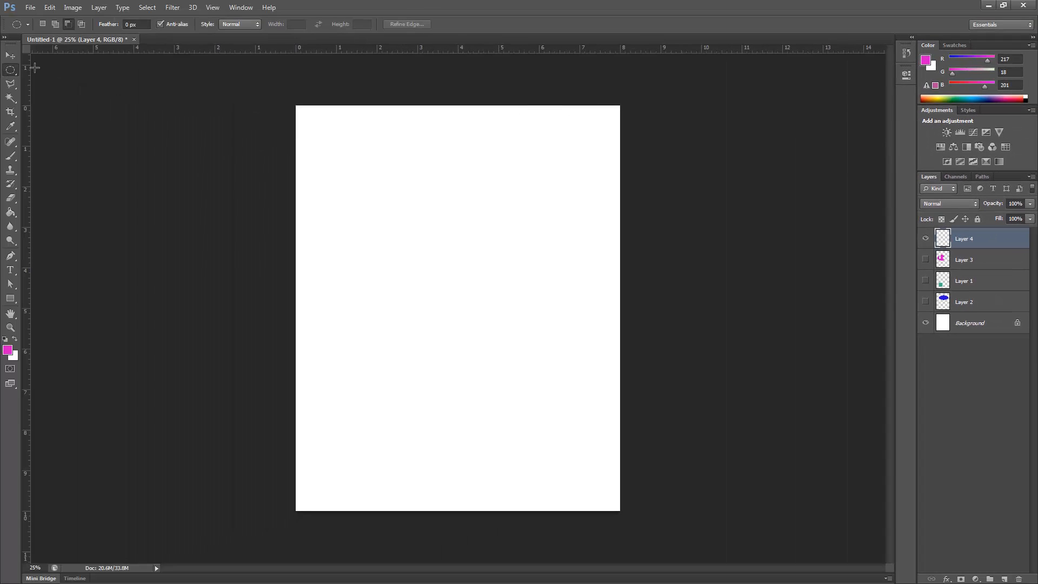
Step: Build a selection on Layer 4 from a large ellipse plus an overlapping rectangle, with a narrow rectangular slot subtracted from its lower edge
drag(348, 168, 498, 309)
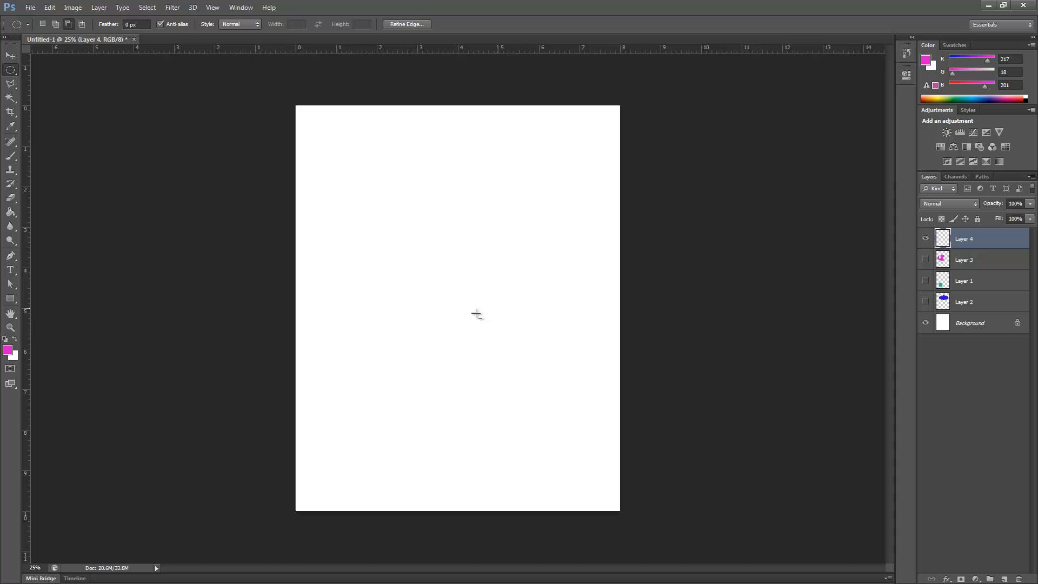
drag(10, 70, 39, 70)
click(56, 24)
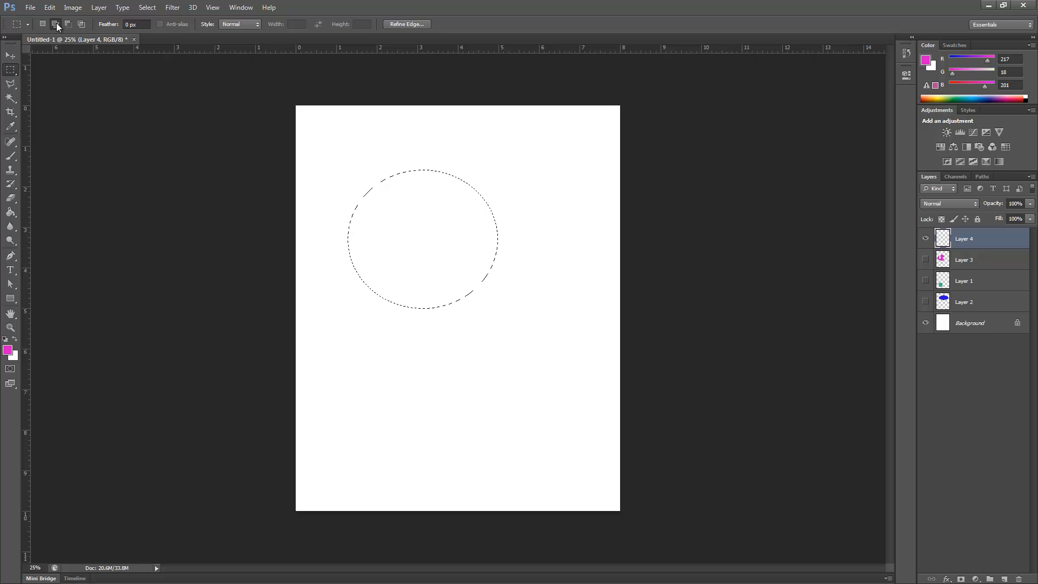
drag(388, 136, 516, 223)
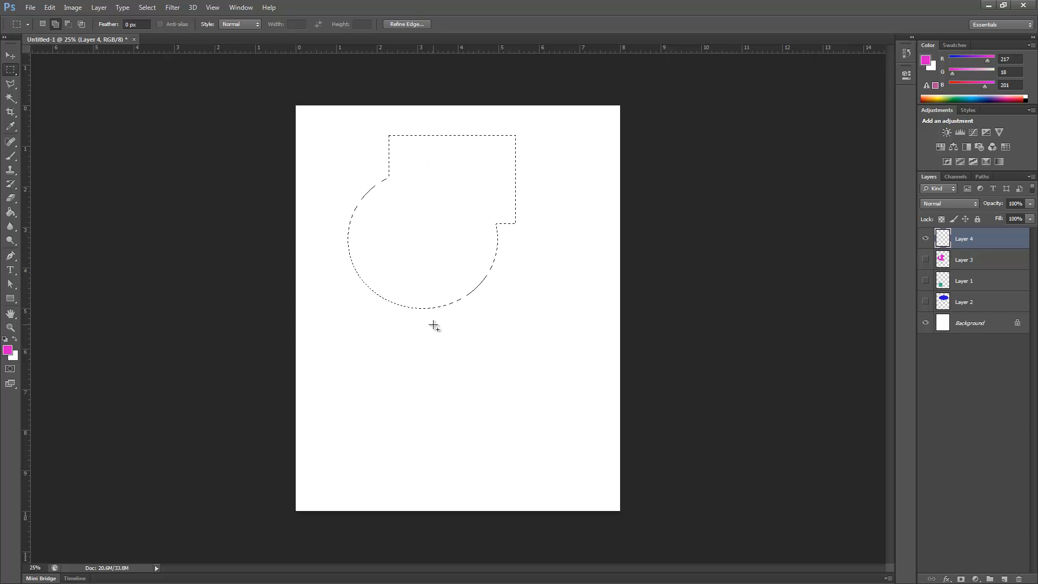
click(69, 24)
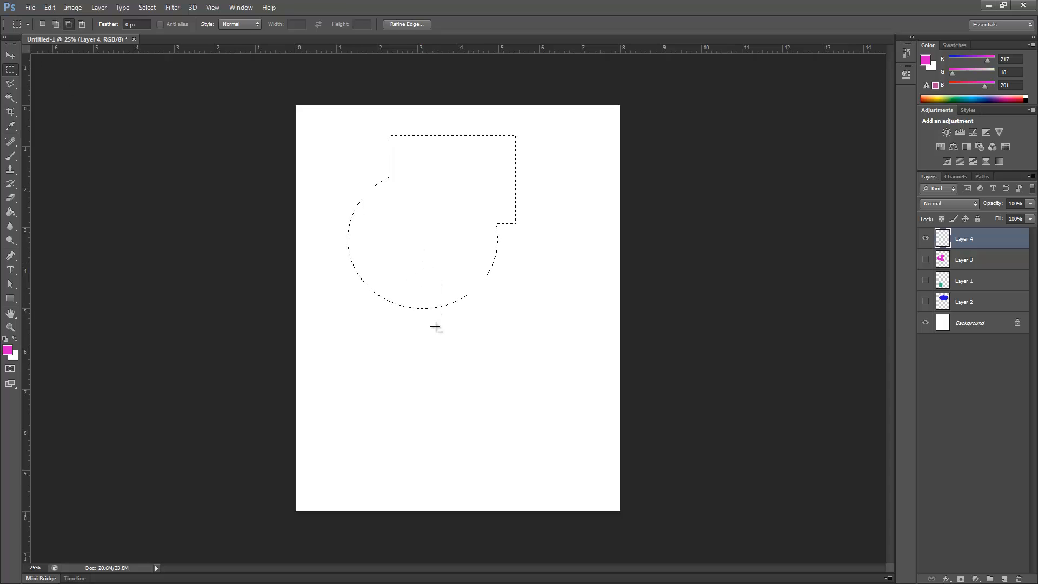
drag(422, 259, 442, 355)
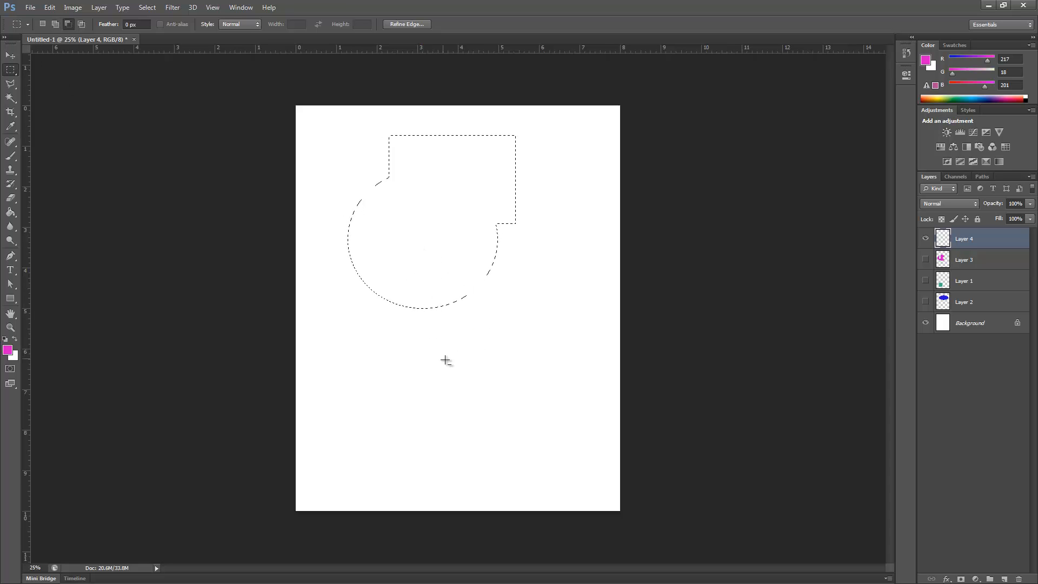
Step: Add a small ellipse at the rectangle's upper-right corner to the selection, then fill it with the magenta foreground and deselect
right_click(10, 69)
click(35, 81)
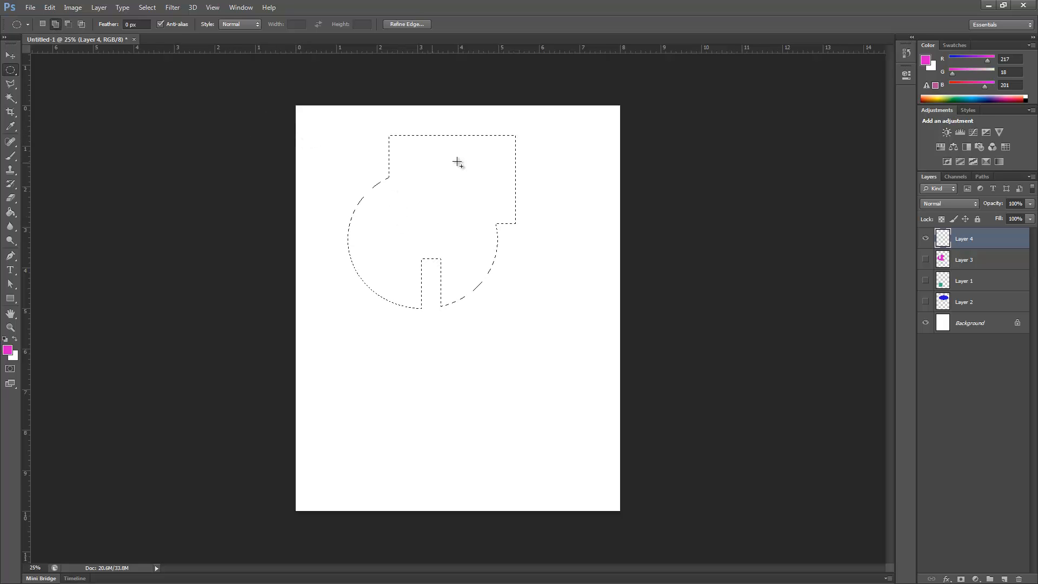
drag(493, 120, 561, 176)
key(alt+BackSpace)
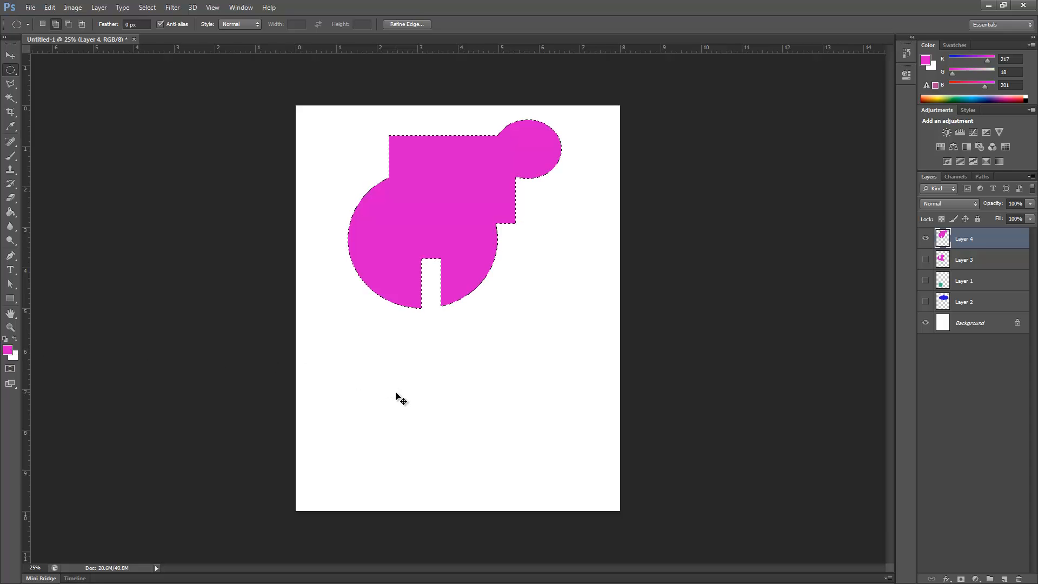
key(ctrl+d)
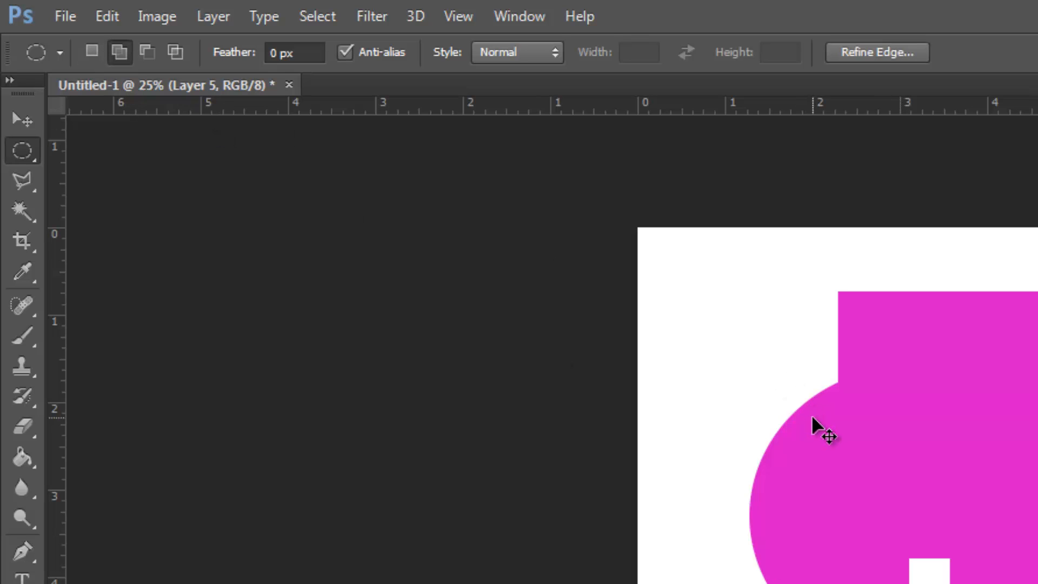
Step: Draw an elliptical selection with a 15 px feather on Layer 5, below the magenta shape
key(ctrl+d)
click(282, 53)
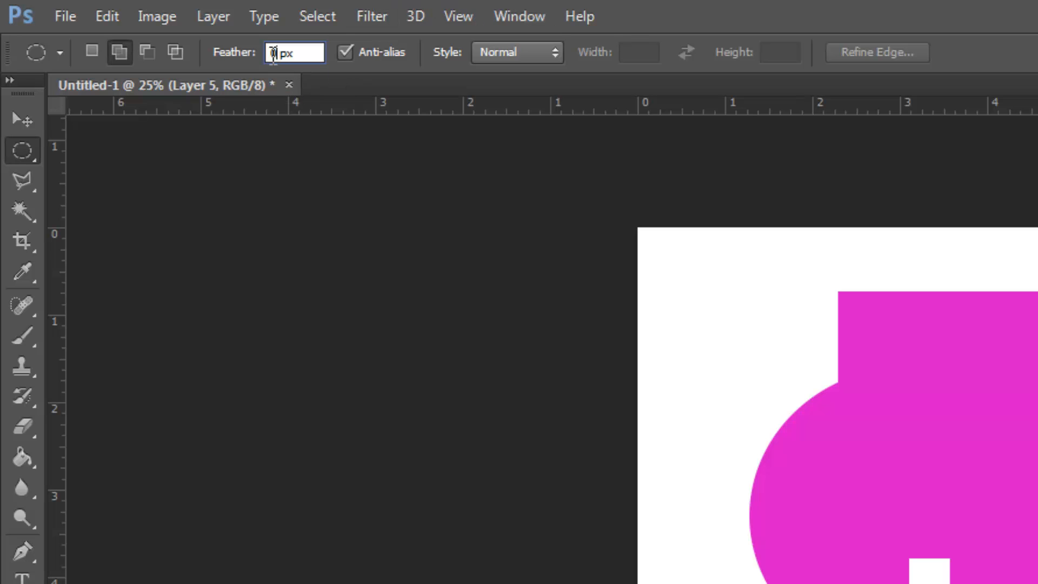
text(15)
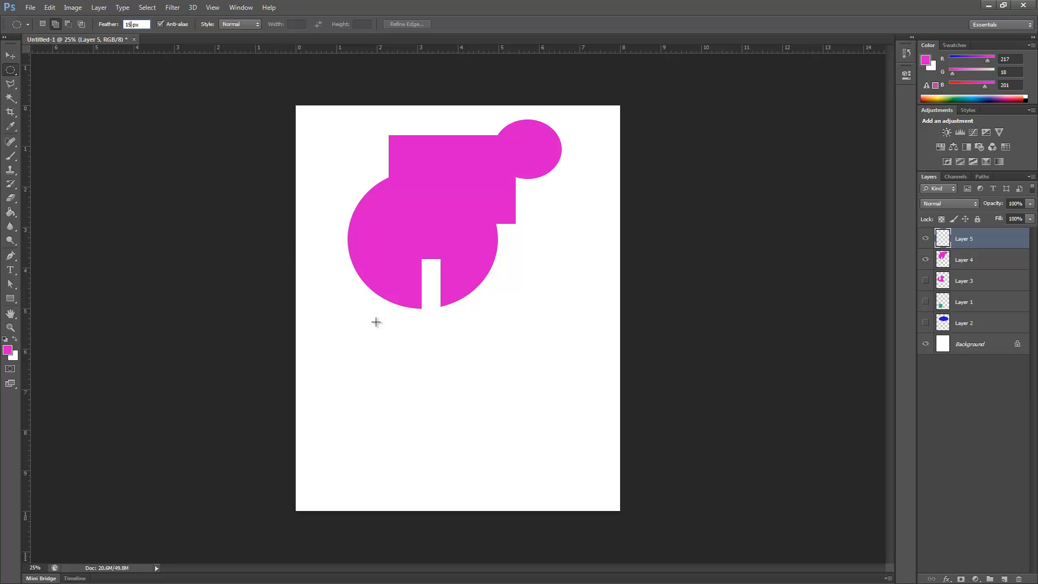
drag(377, 326, 553, 480)
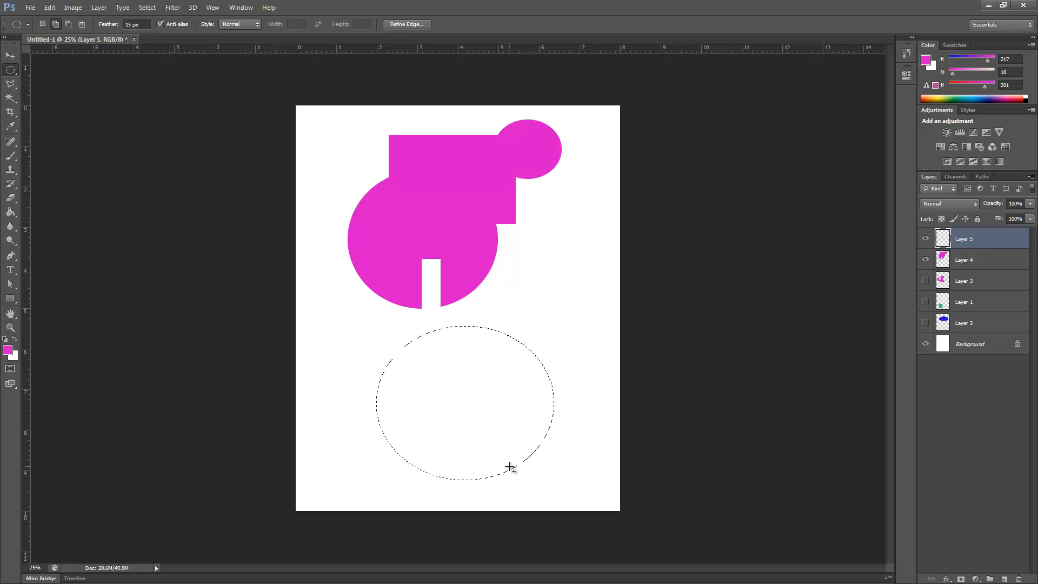
Step: Fill the feathered elliptical selection with the magenta foreground, deselect it and inspect its soft edge
key(alt+BackSpace)
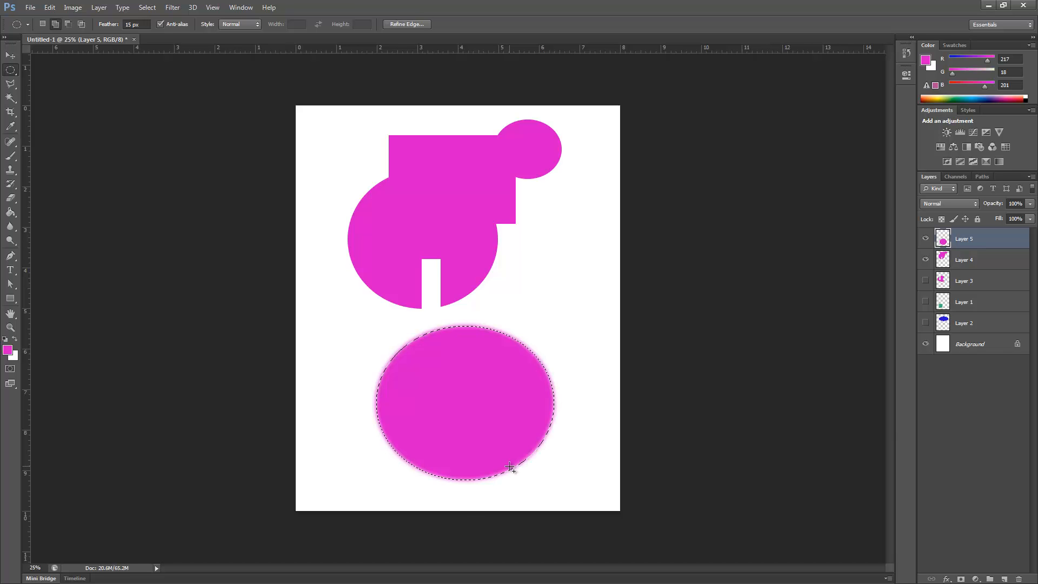
key(ctrl+d)
key(ctrl+plus)
key(ctrl+plus)
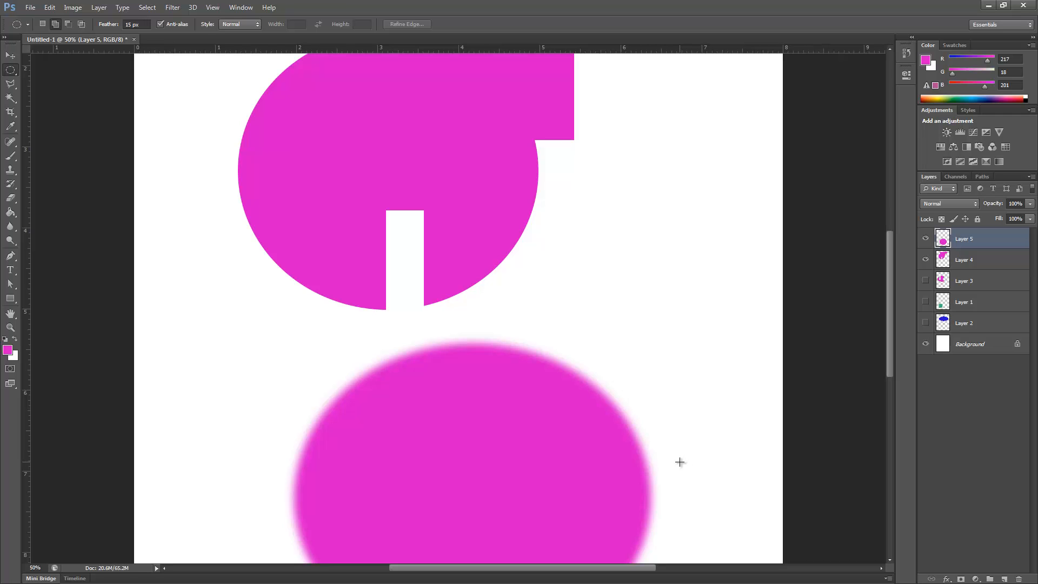
key(ctrl+minus)
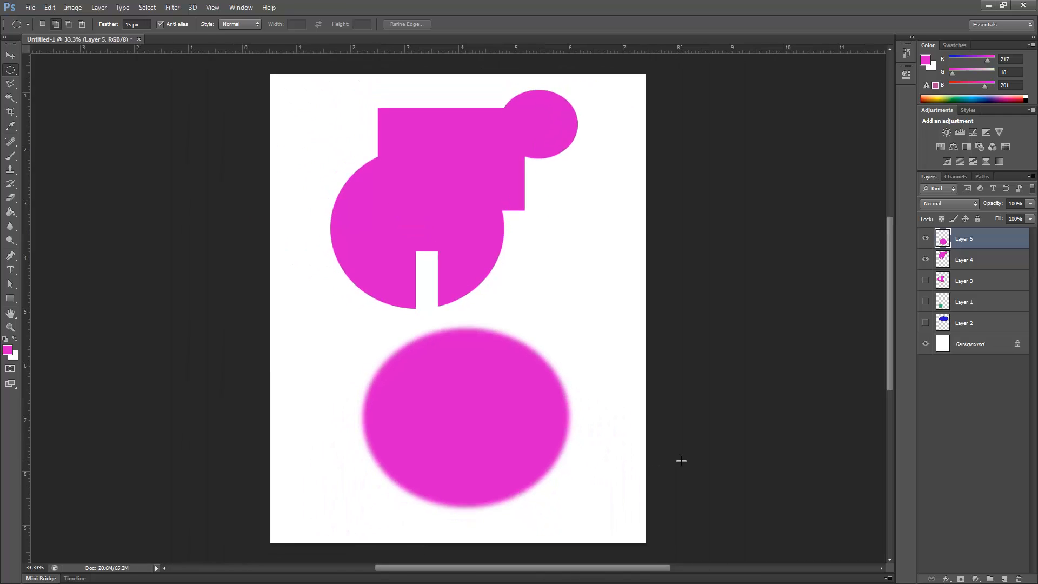